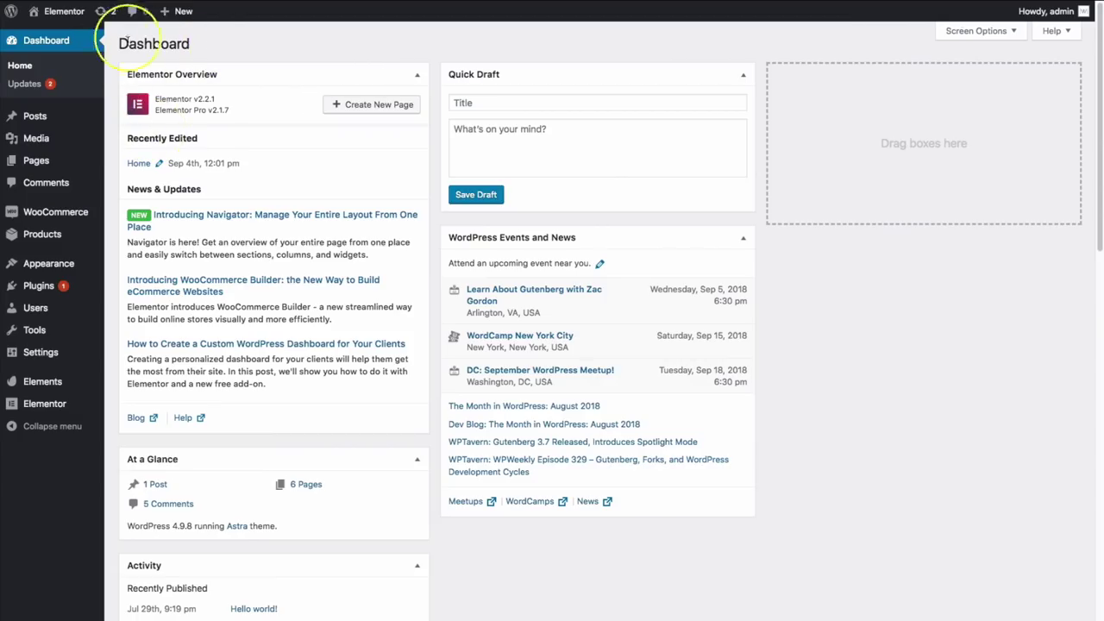
Step: Check the Plugins list to confirm Envato Elements – Template Kits is installed and active
left_click(52, 285)
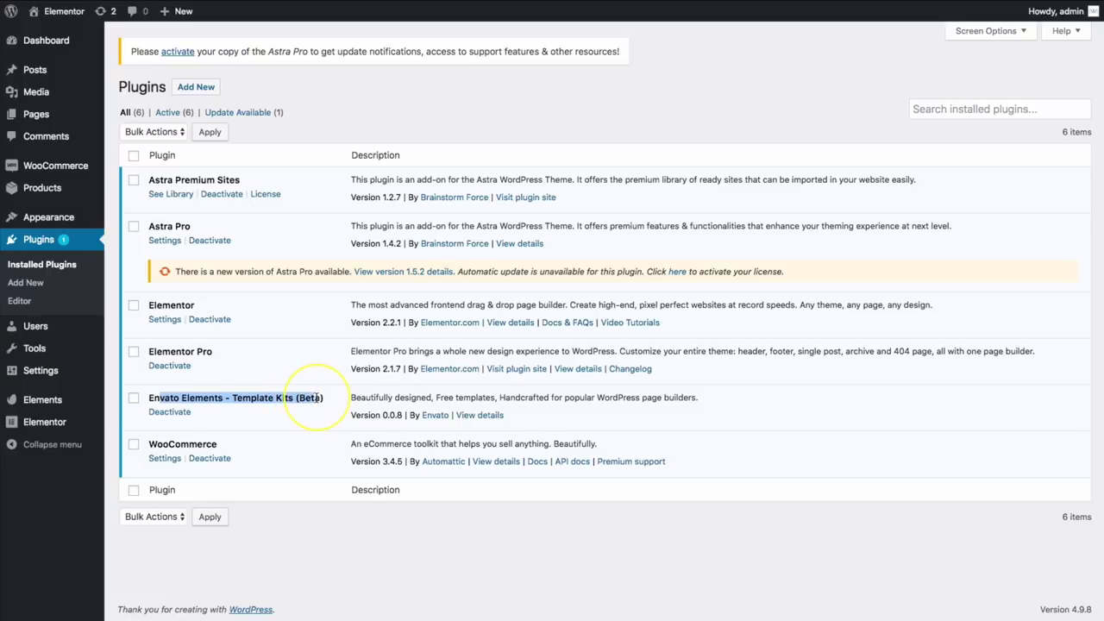
left_click(78, 482)
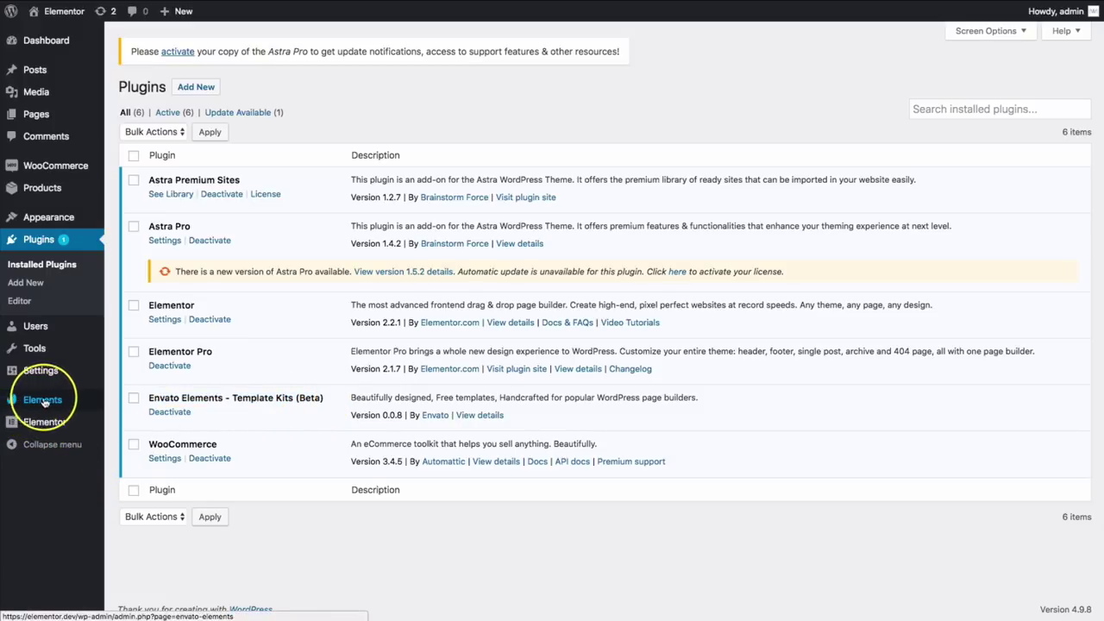
Step: Open the Envato Elements Template Kits page and scroll through the Elementor kits
left_click(49, 402)
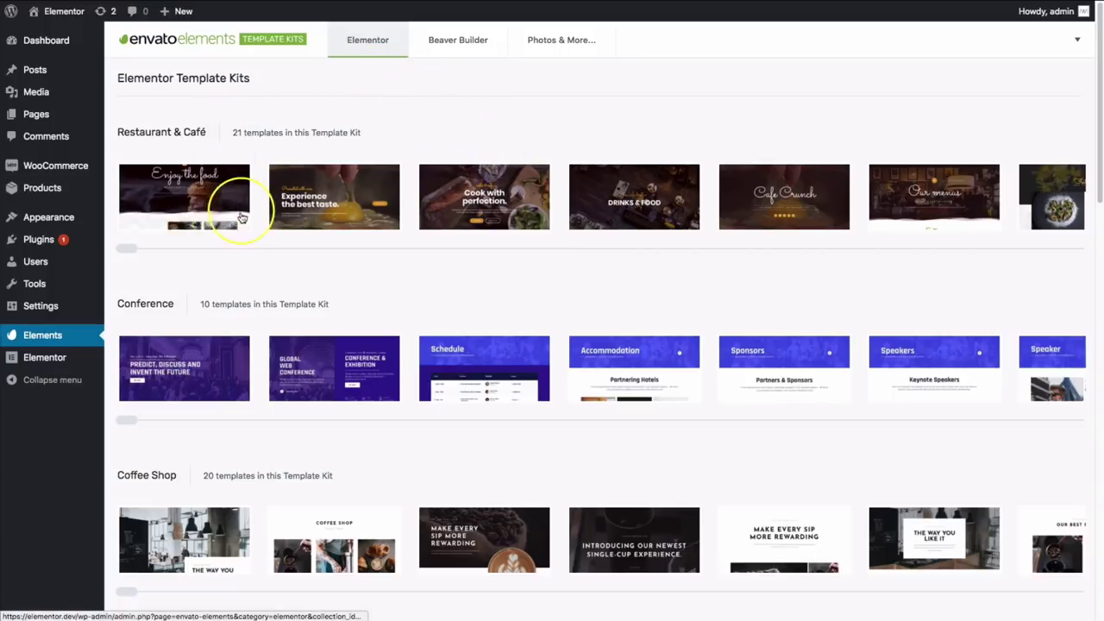
scroll(167, 264, "down", 2)
scroll(168, 265, "down", 1)
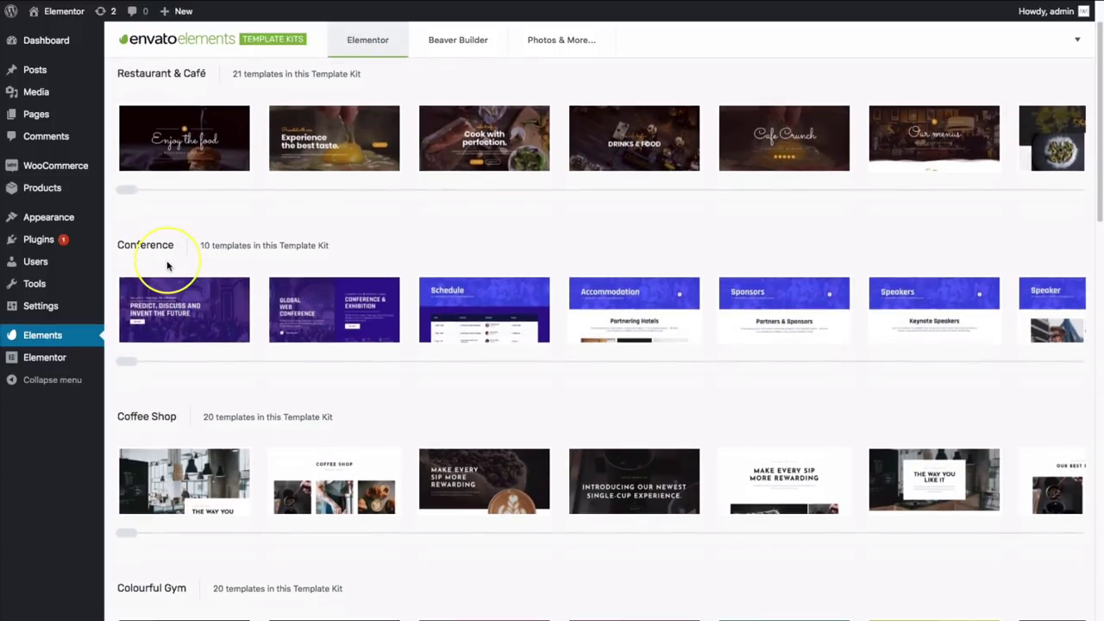
scroll(178, 252, "down", 2)
scroll(181, 250, "down", 2)
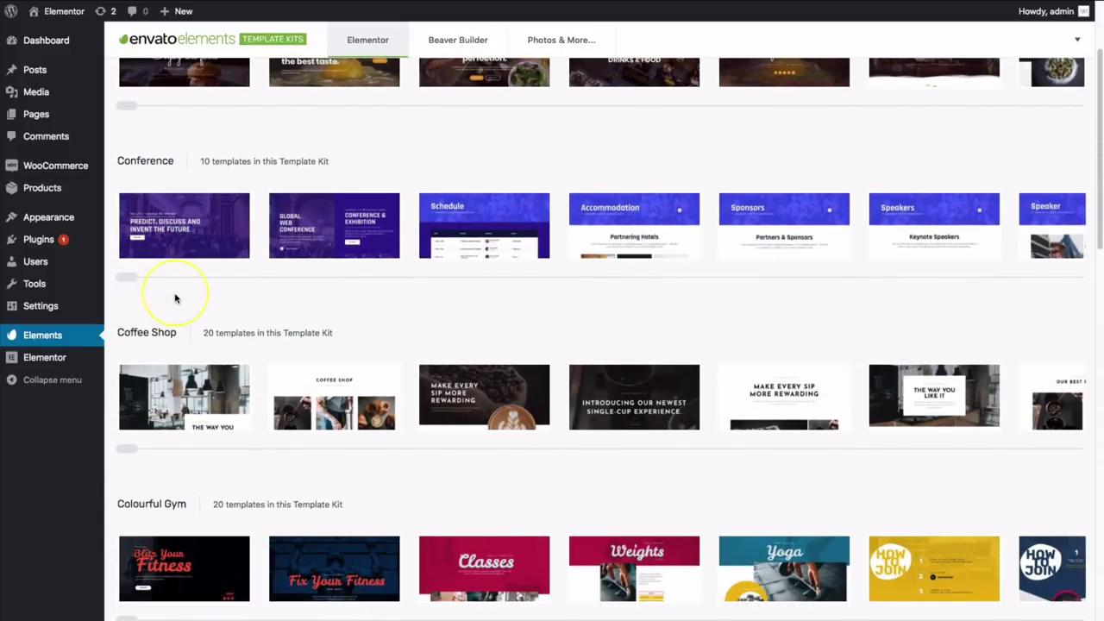
scroll(168, 298, "down", 1)
scroll(170, 296, "up", 1)
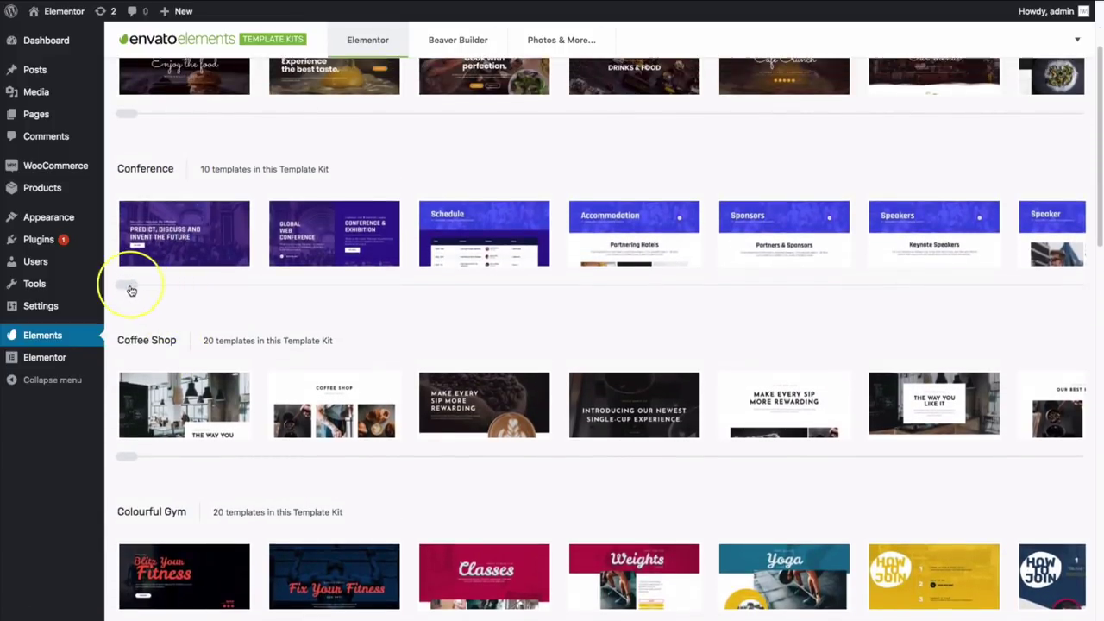
Step: Drag the kit rows' scrollbars to view templates, moving down to the Seafood Restaurant kit
mouse_move(130, 291)
left_mouse_down()
mouse_move(828, 301)
mouse_move(1068, 289)
mouse_move(374, 301)
mouse_move(124, 291)
left_mouse_up()
scroll(134, 268, "up", 3)
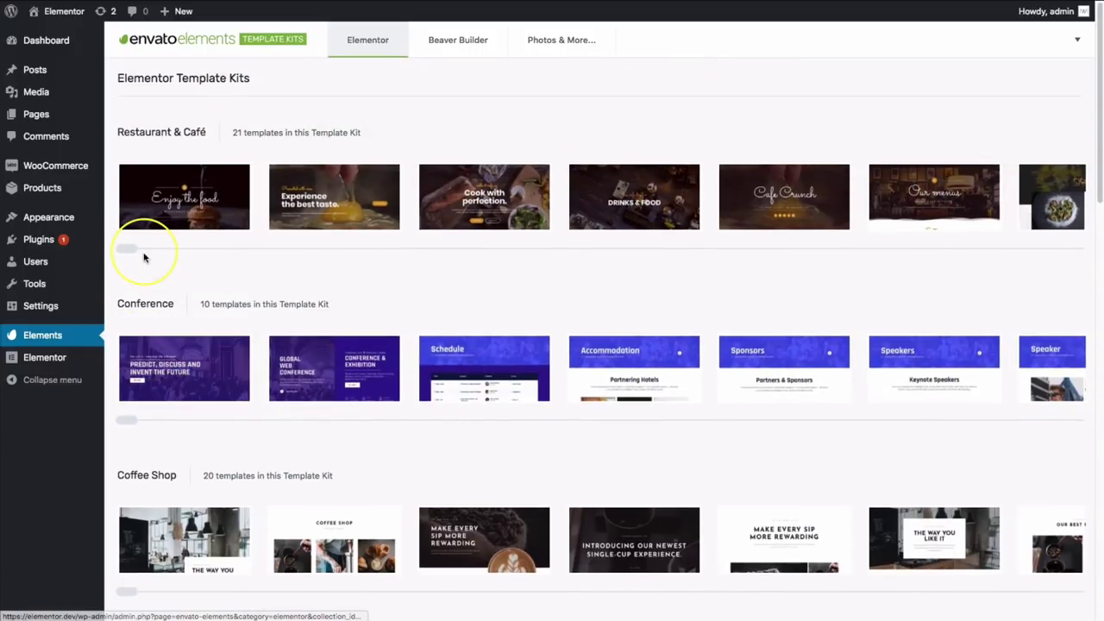
mouse_move(124, 247)
left_mouse_down()
mouse_move(824, 241)
mouse_move(957, 216)
left_mouse_up()
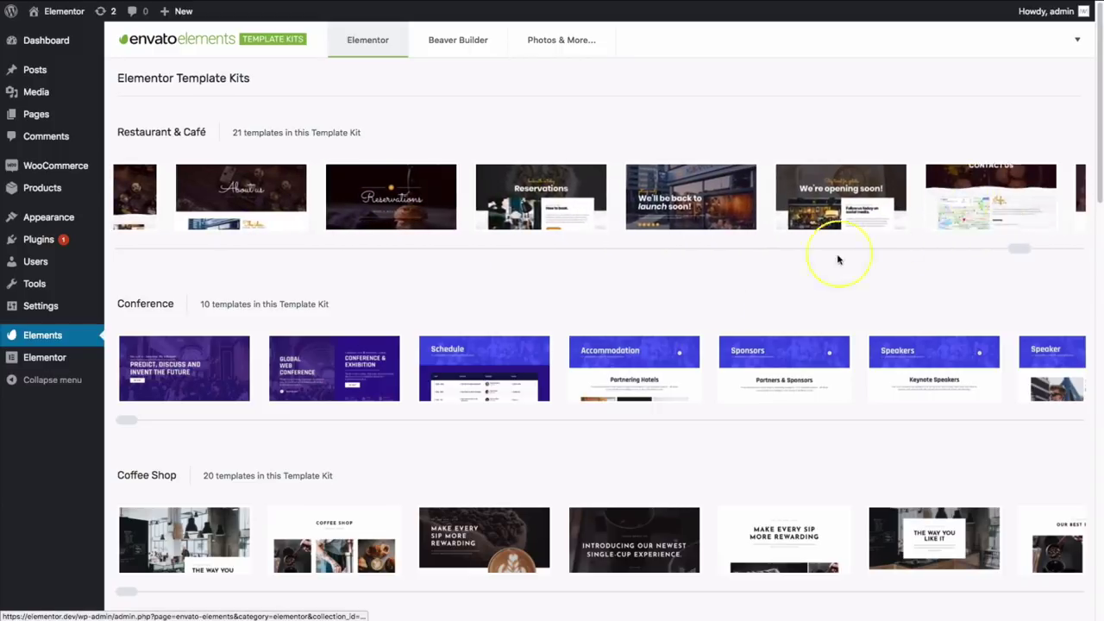
scroll(358, 325, "down", 1)
scroll(328, 320, "down", 3)
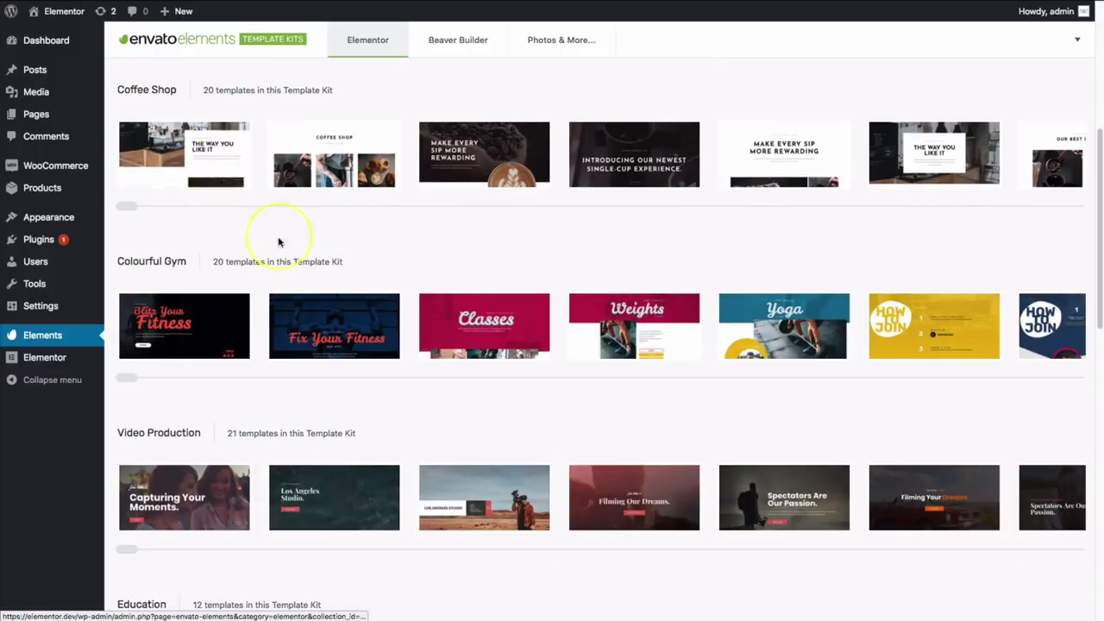
left_click_drag(1099, 225, 1098, 502)
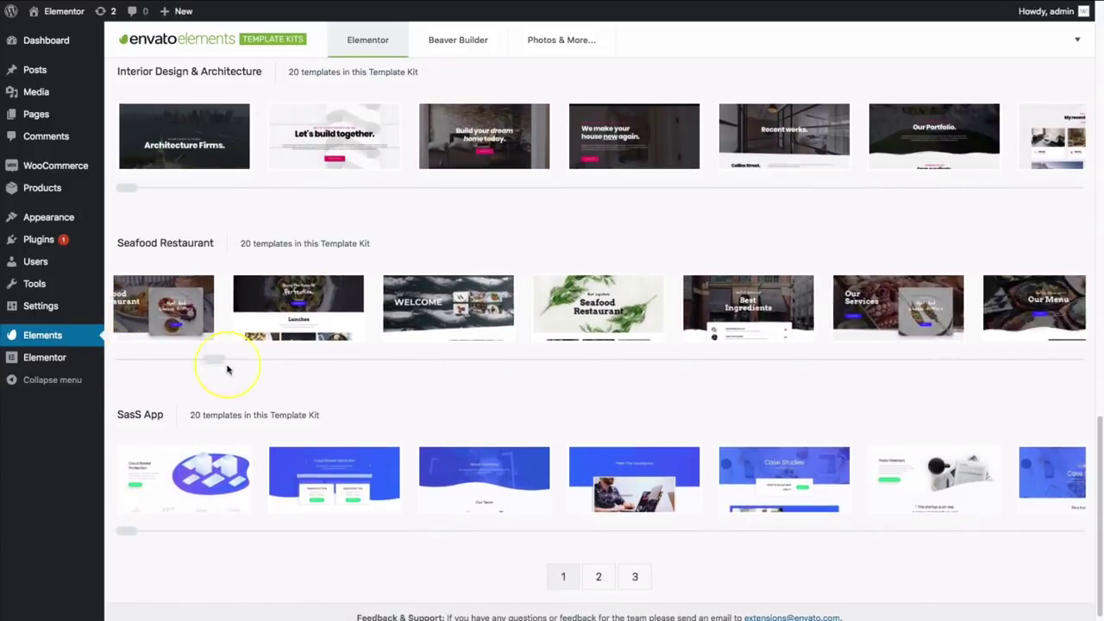
mouse_move(239, 371)
left_mouse_down()
mouse_move(506, 382)
mouse_move(821, 365)
mouse_move(998, 373)
left_mouse_up()
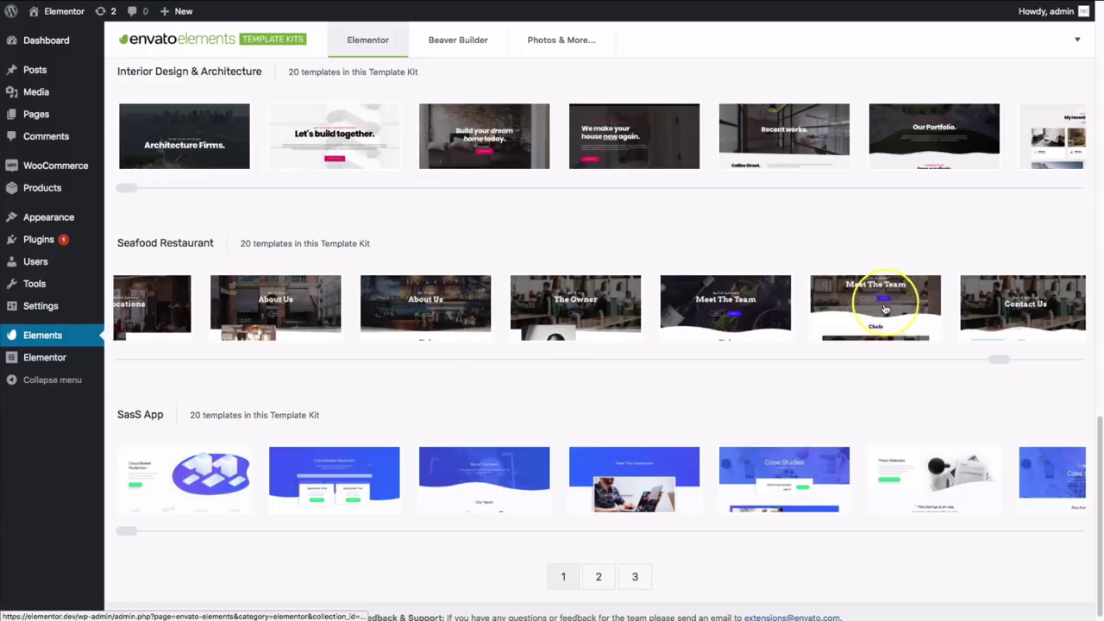
mouse_move(986, 362)
left_mouse_down()
mouse_move(1073, 362)
mouse_move(780, 380)
mouse_move(607, 365)
mouse_move(116, 361)
left_mouse_up()
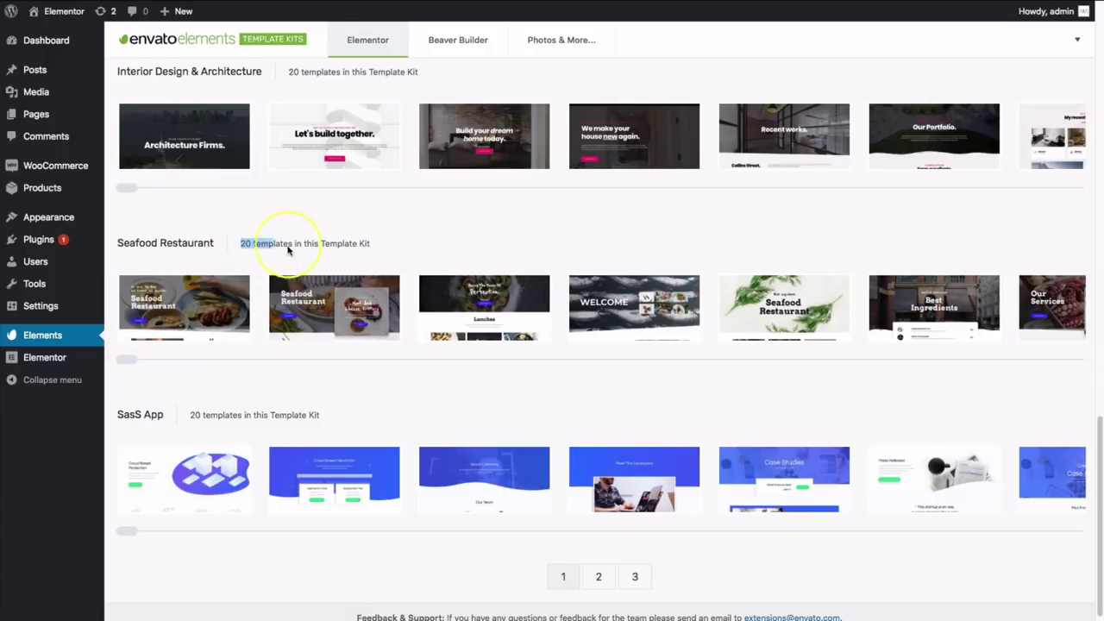
Step: Preview Seafood Restaurant's Home, Home 2, Home 3, Home 4, Home 6 and Our Menu 2 templates
left_click(179, 306)
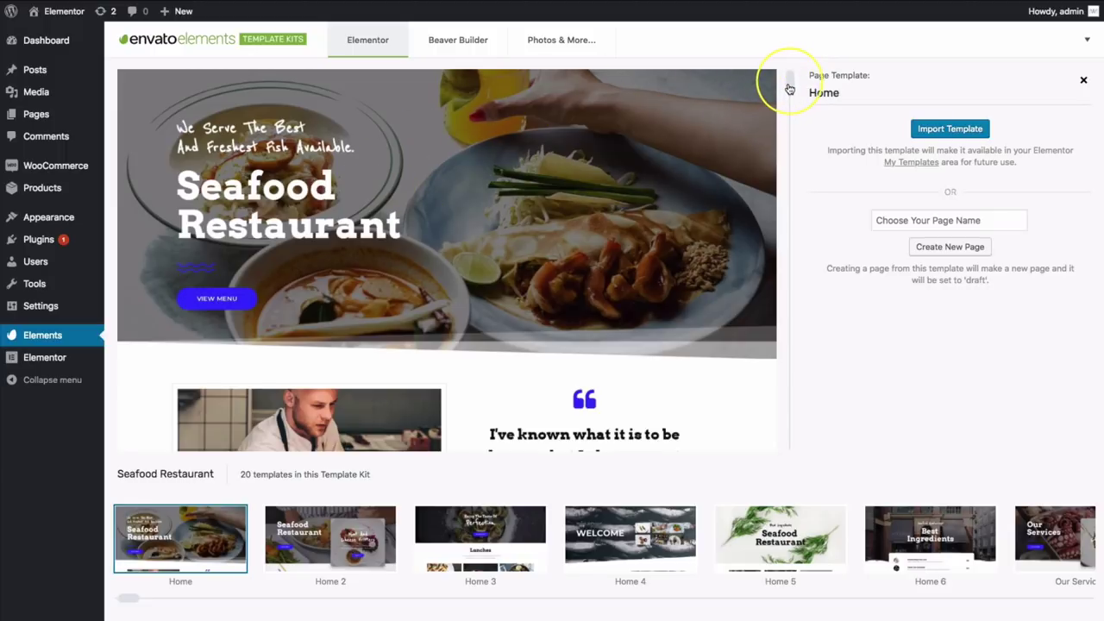
mouse_move(787, 88)
left_mouse_down()
mouse_move(794, 295)
mouse_move(781, 442)
mouse_move(796, 74)
left_mouse_up()
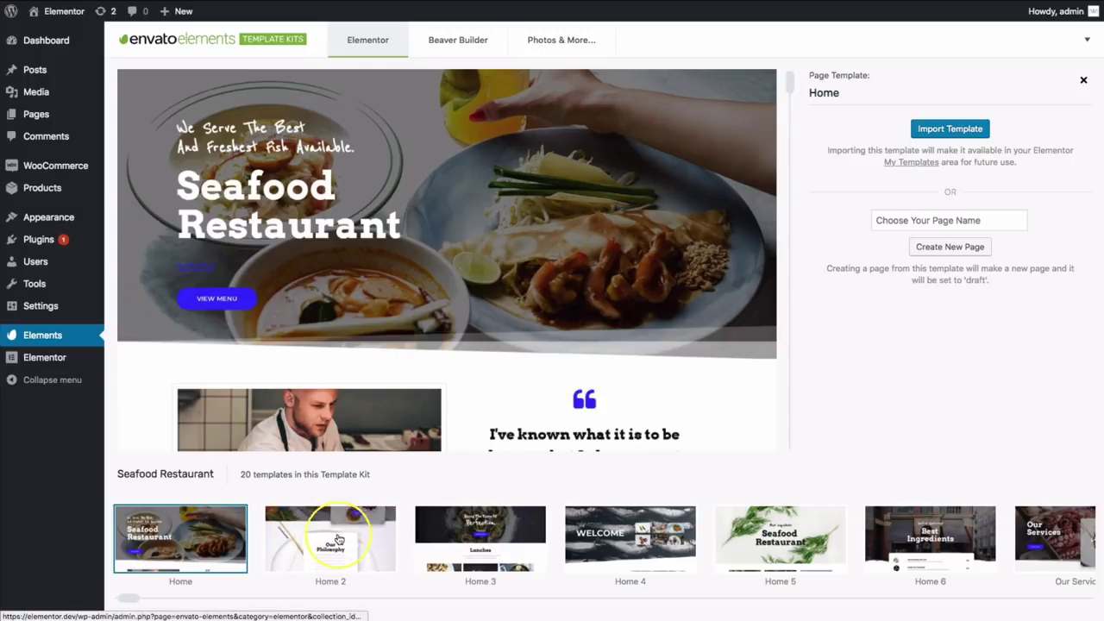
left_click(350, 535)
left_click(317, 538)
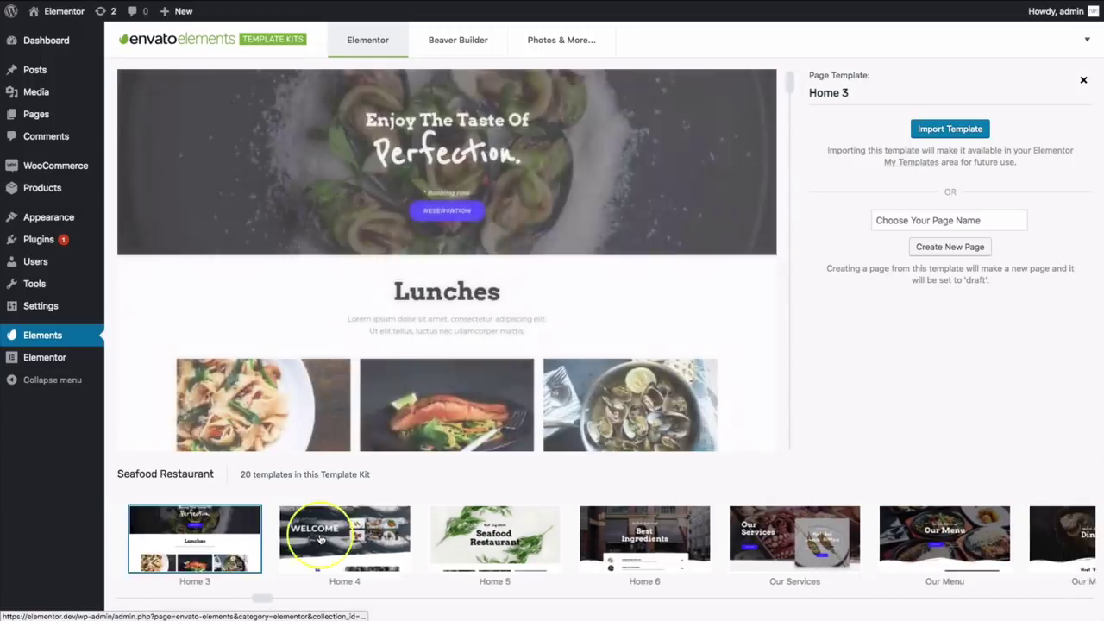
left_click(318, 539)
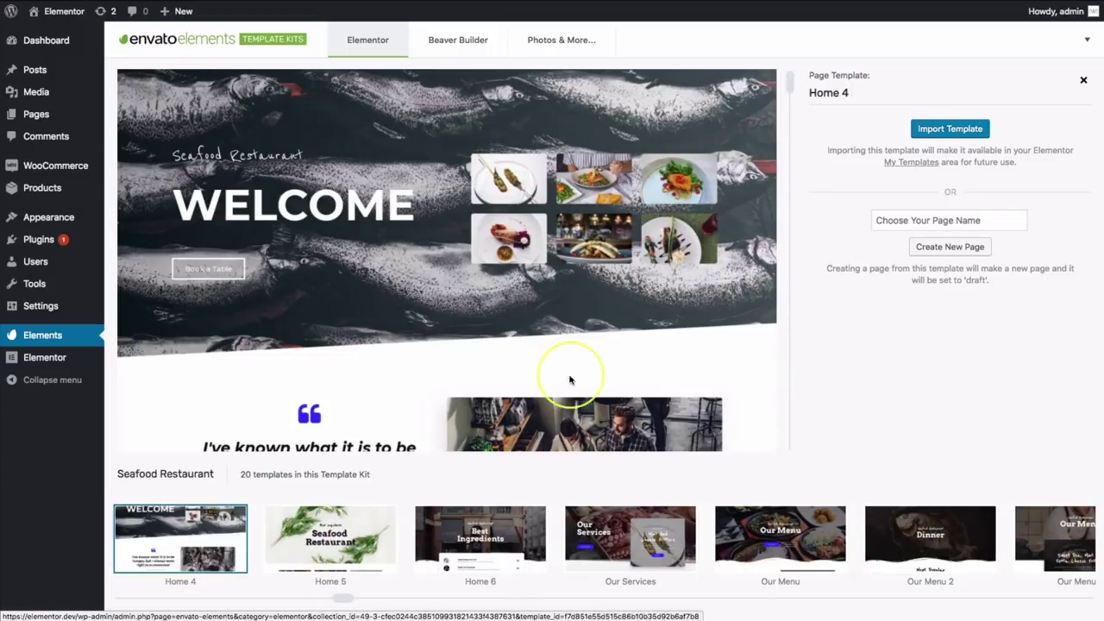
mouse_move(788, 92)
left_mouse_down()
mouse_move(800, 194)
mouse_move(789, 298)
left_mouse_up()
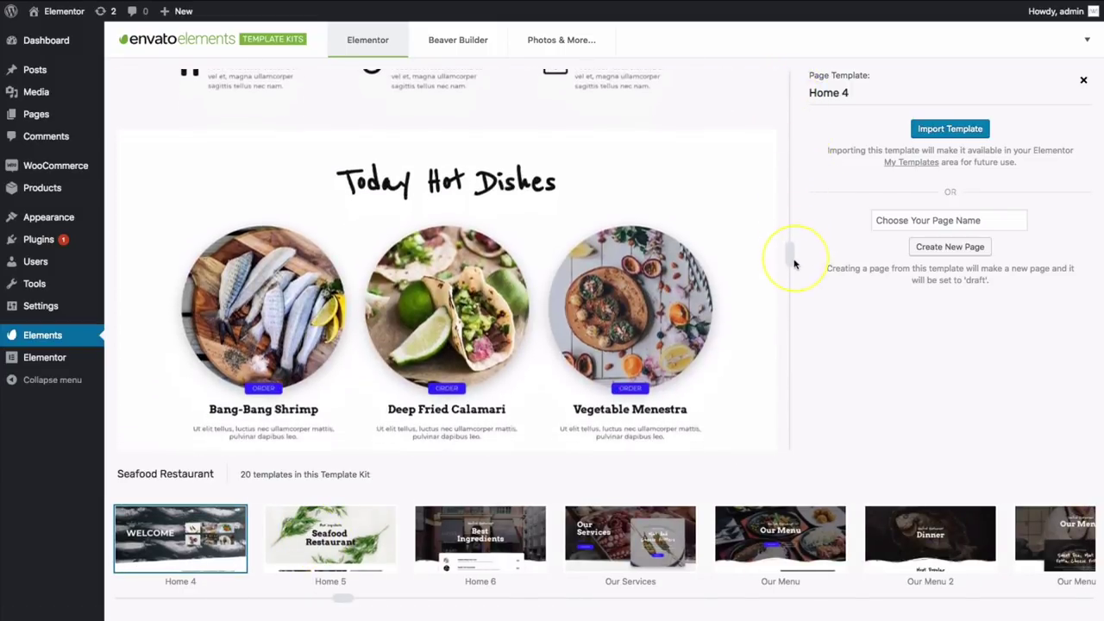
left_click(511, 528)
left_click(633, 535)
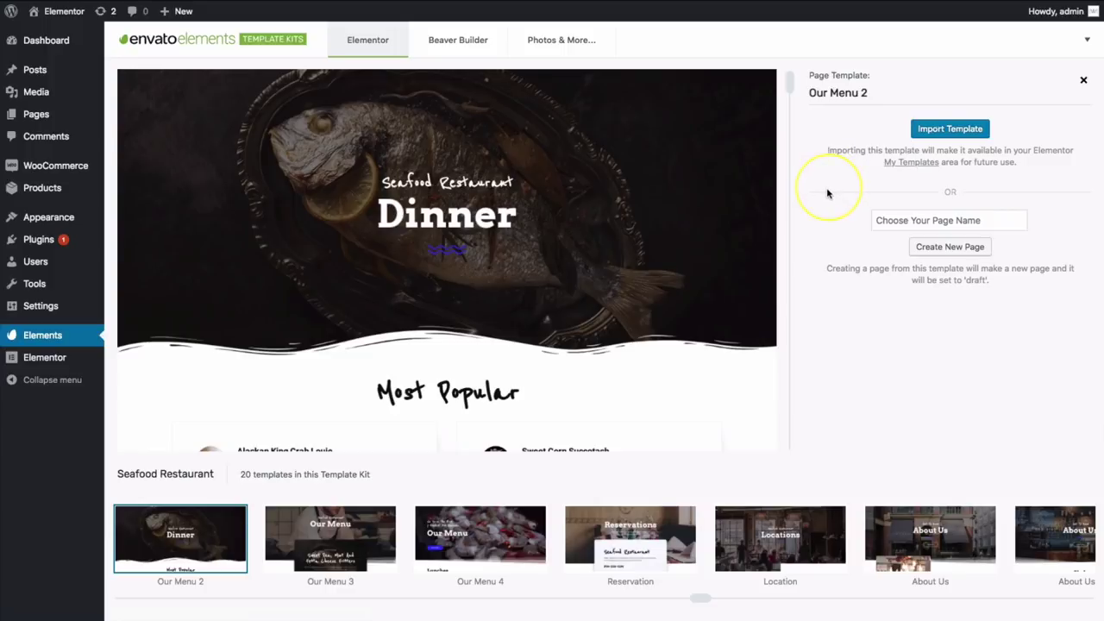
Step: Preview the Reservation template, name the page 'Reservations' and create it as a new page
left_click(900, 222)
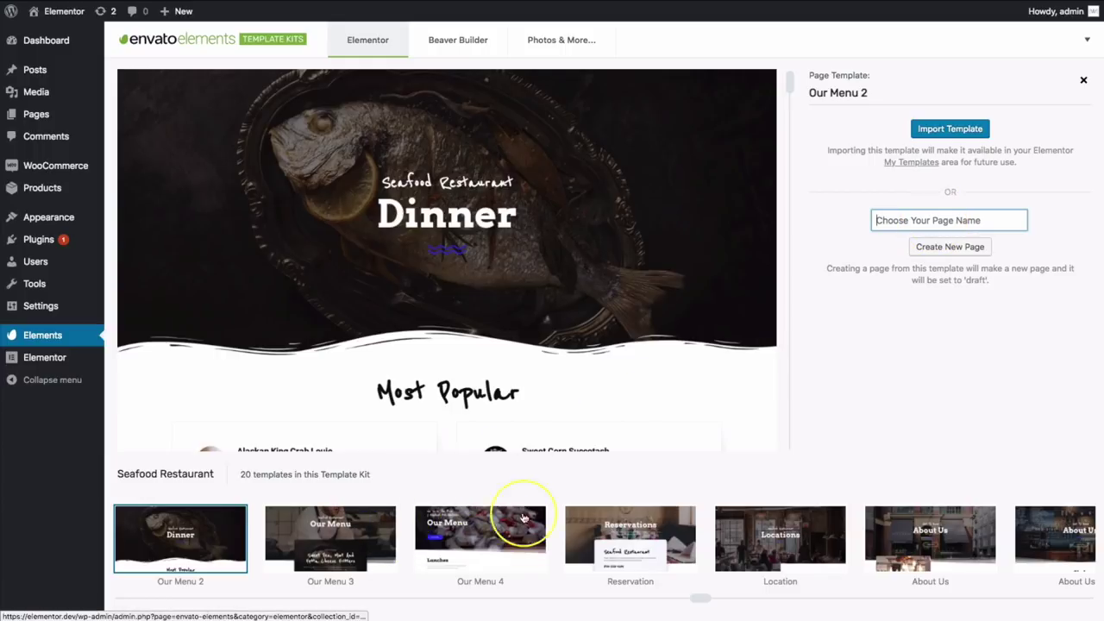
left_click(622, 533)
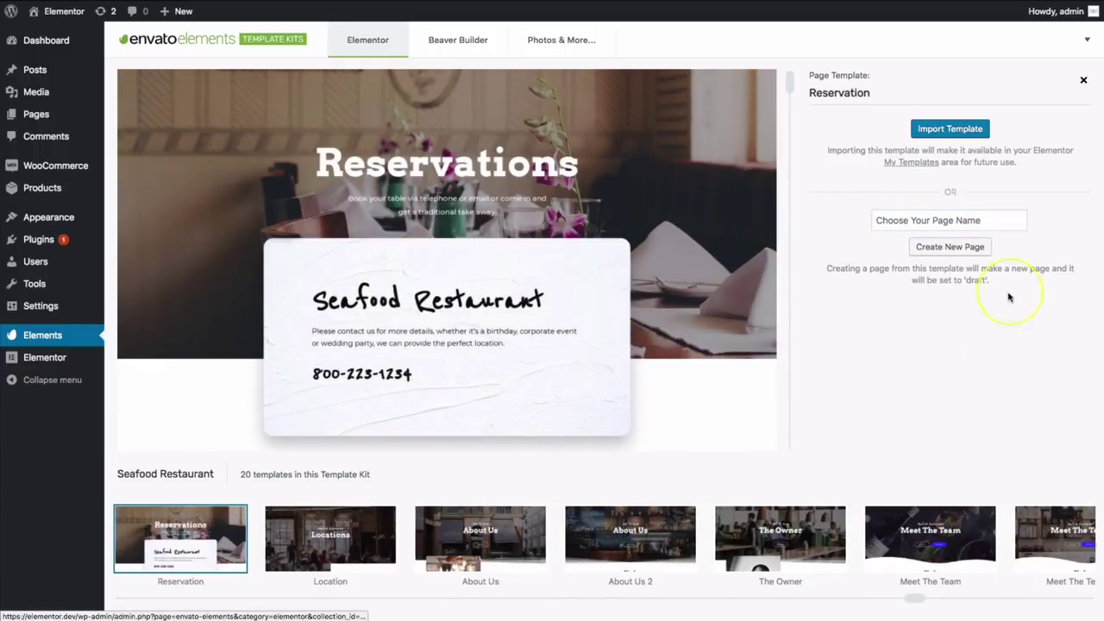
left_click(951, 222)
type("Reservations")
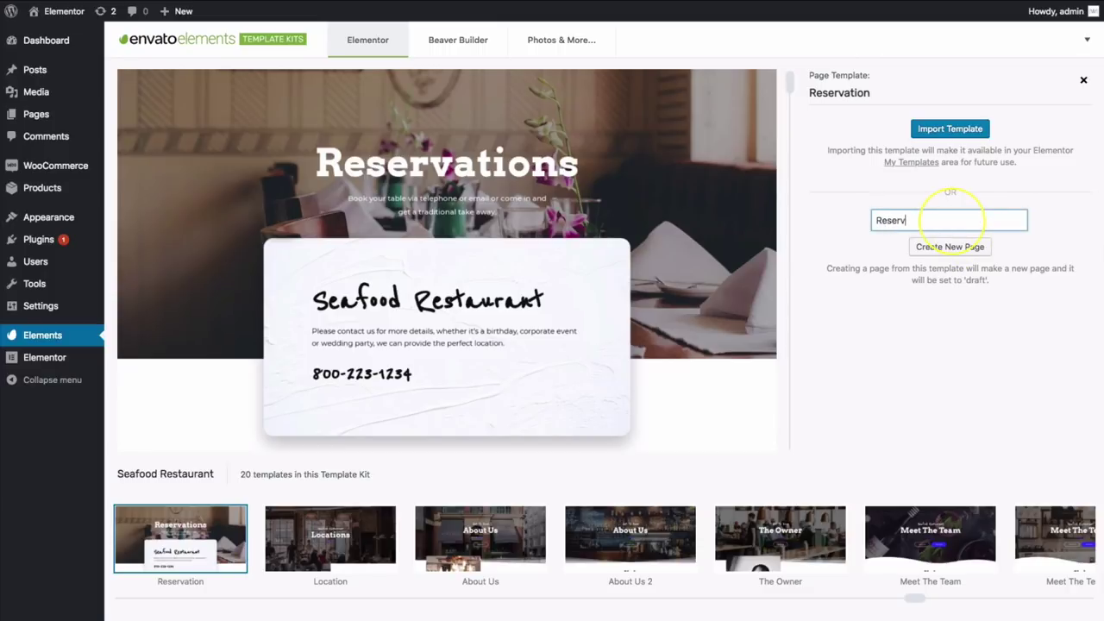
left_click(950, 249)
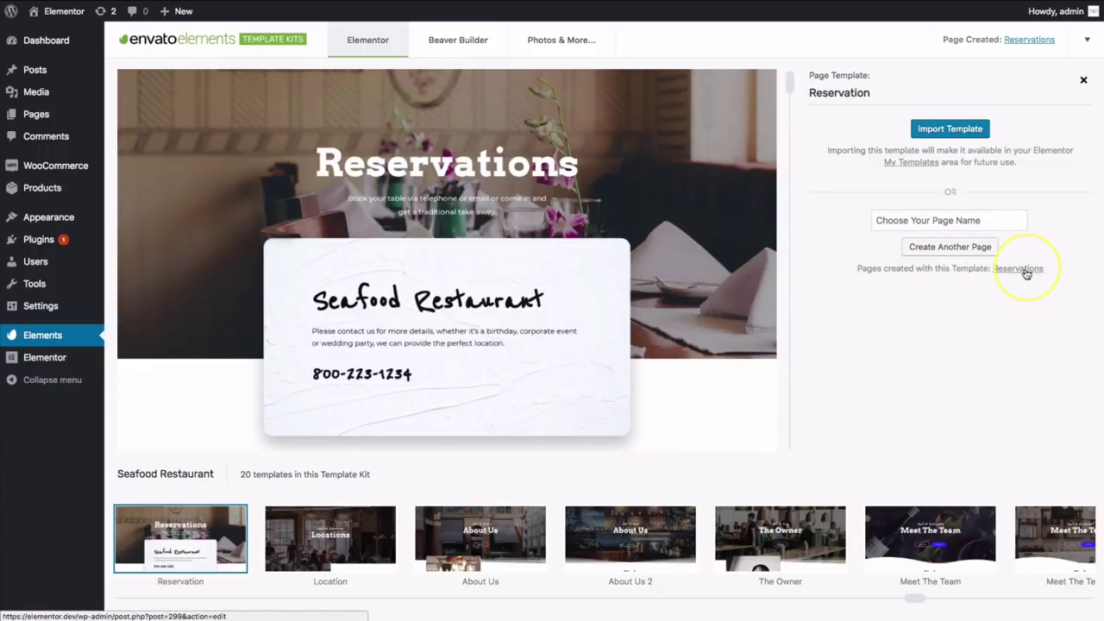
Step: Open the Reservations draft page, which uses the Elementor Canvas template
left_click(1026, 270)
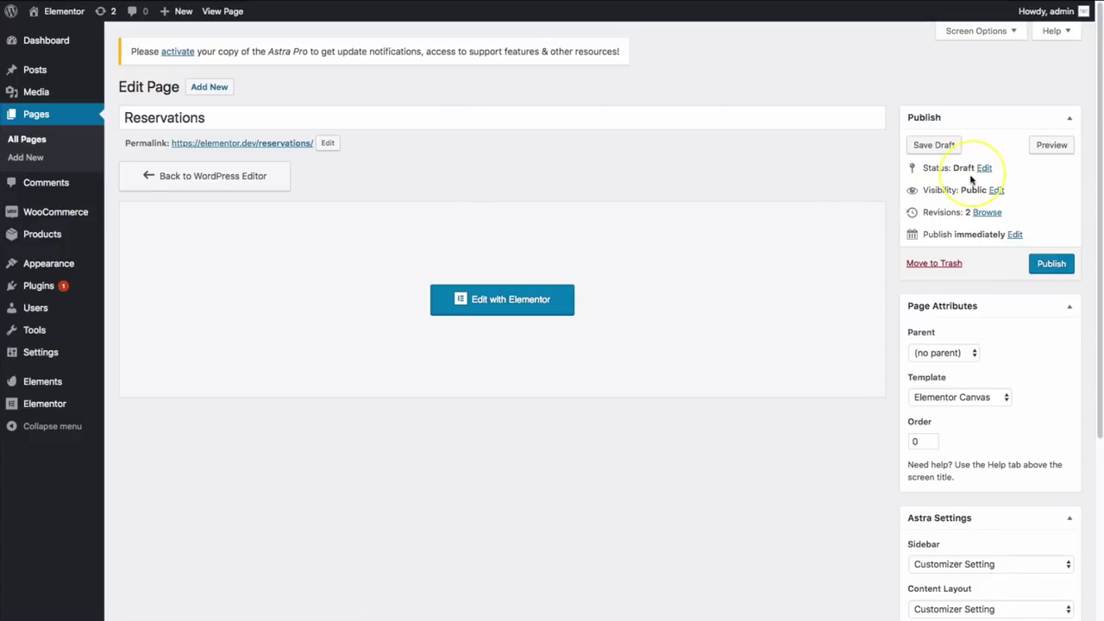
left_click_drag(924, 170, 963, 172)
left_click(537, 166)
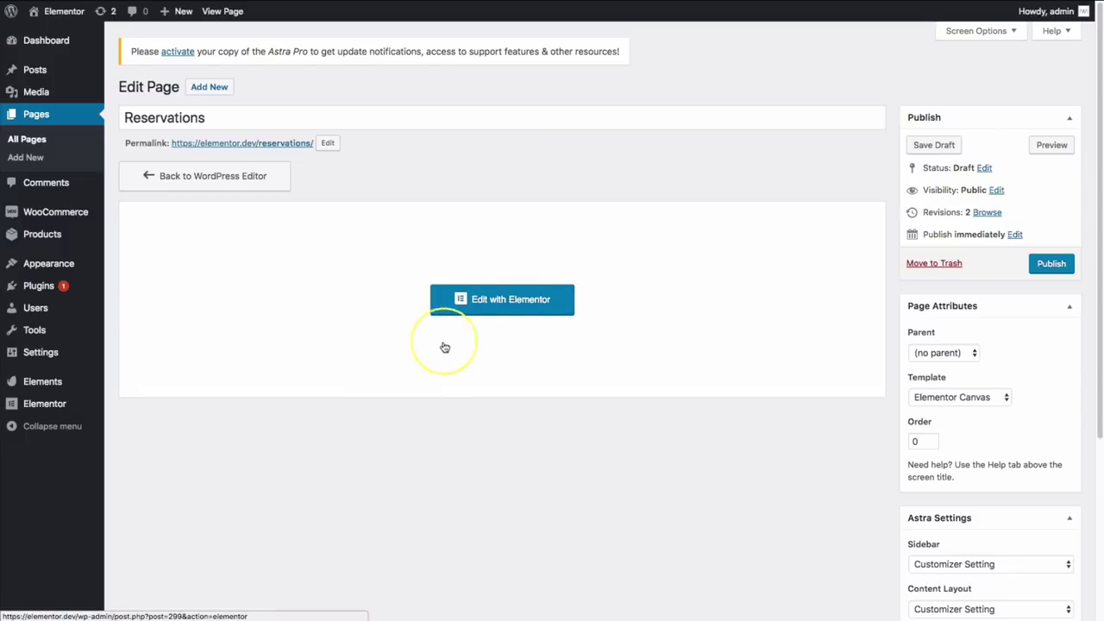
Step: Open the Reservations page in Elementor and close the Navigator panel
left_click(505, 302)
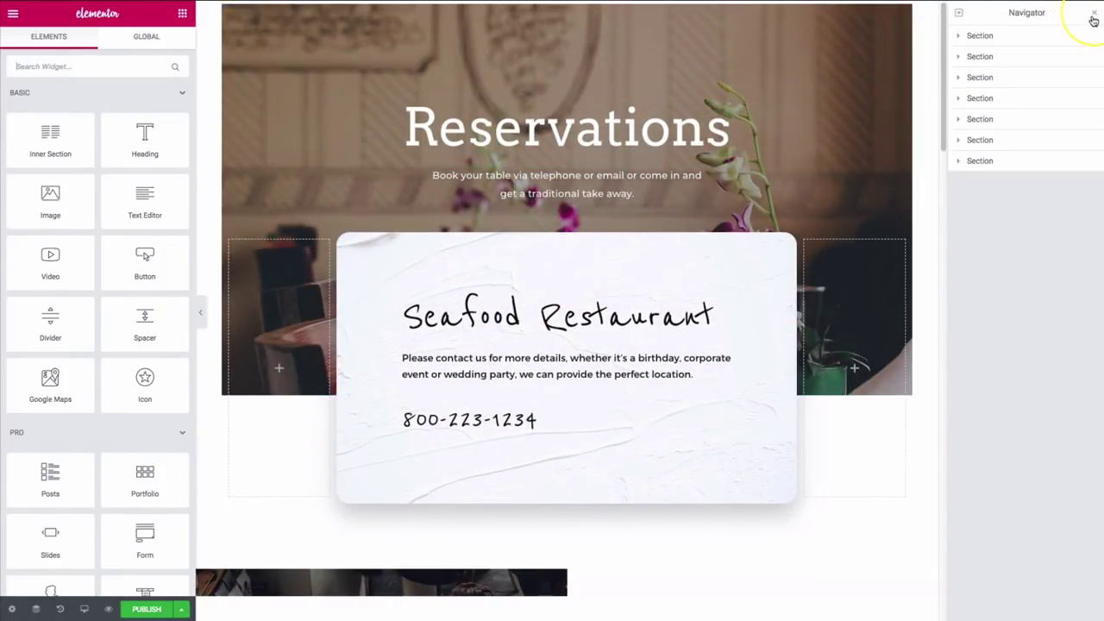
left_click(1093, 15)
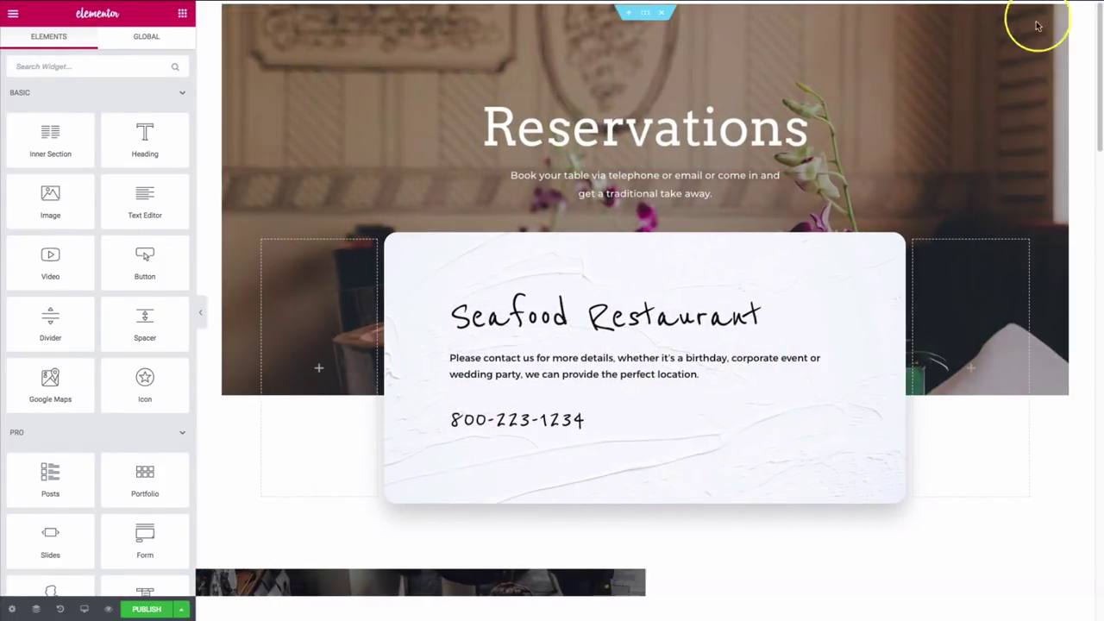
scroll(293, 177, "down", 3)
scroll(261, 189, "down", 2)
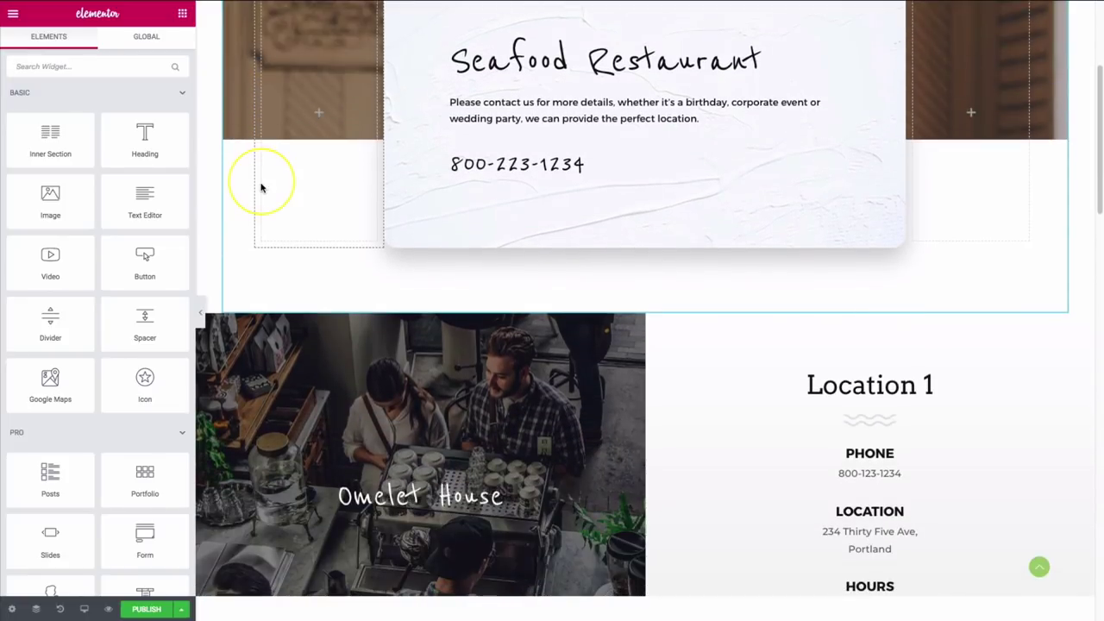
Step: Review the Seafood Restaurant header, three locations and Make A Reservation sections
scroll(247, 197, "down", 1)
scroll(244, 217, "down", 2)
scroll(244, 218, "down", 2)
scroll(245, 217, "down", 2)
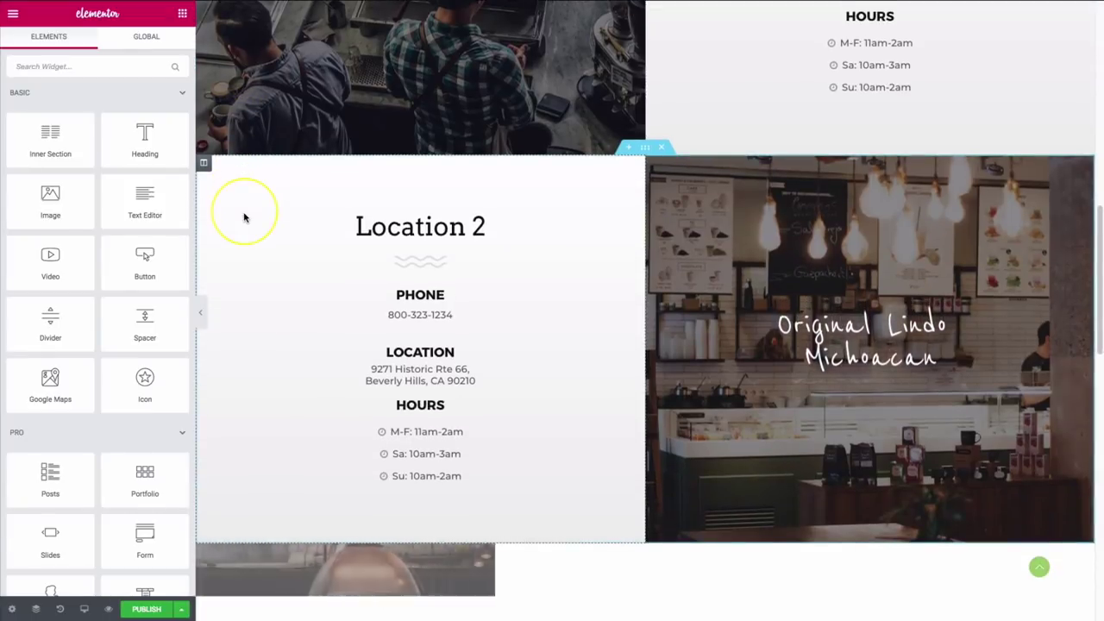
scroll(245, 218, "down", 1)
scroll(244, 217, "down", 2)
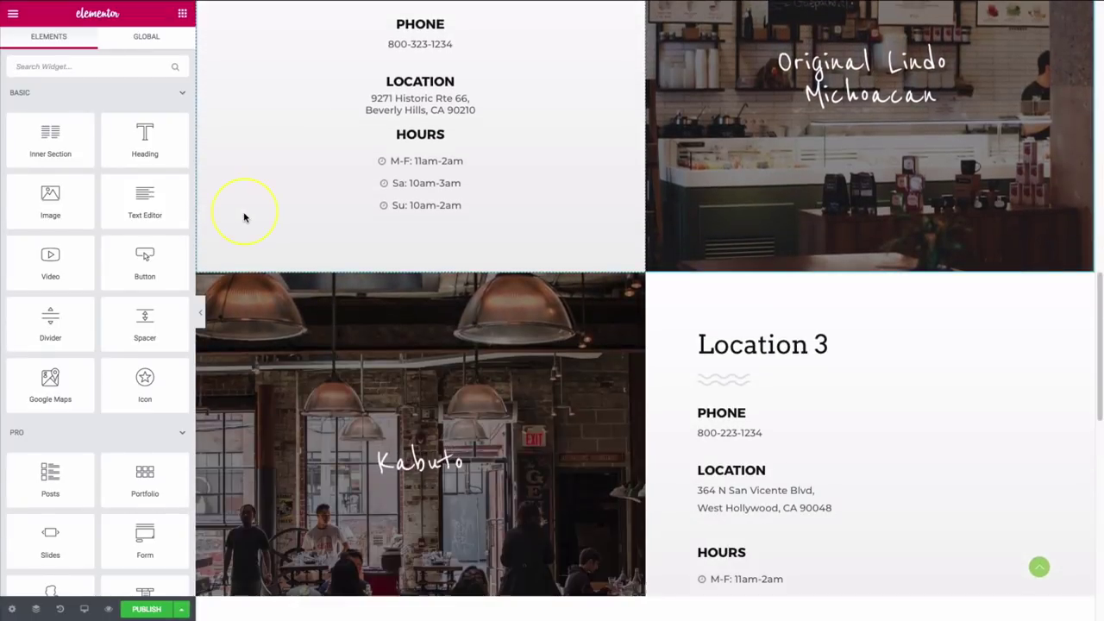
scroll(244, 217, "down", 1)
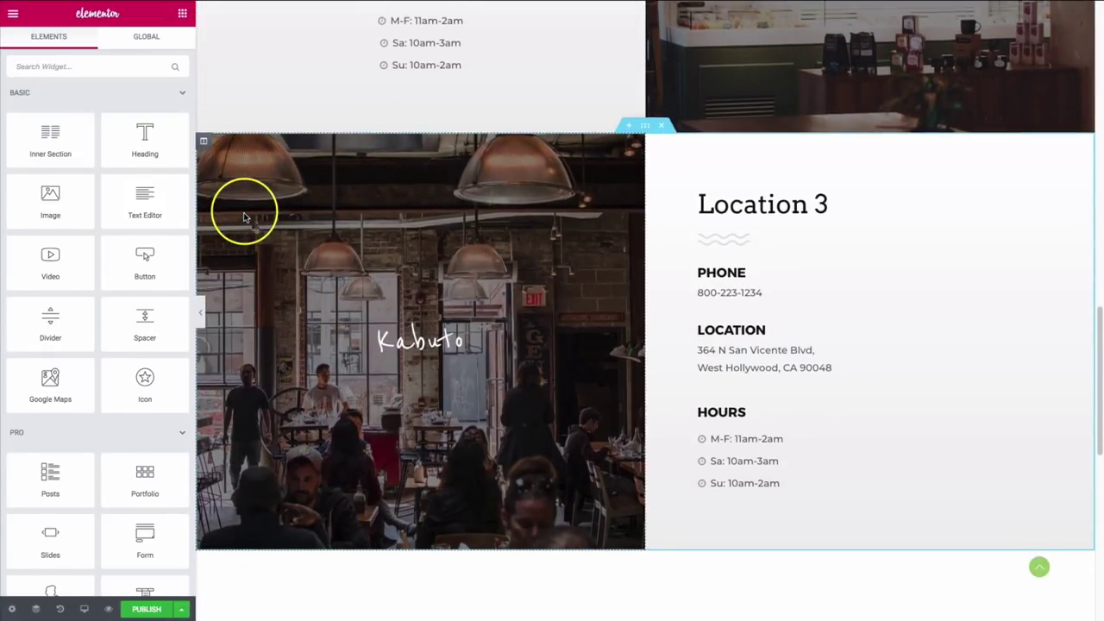
scroll(245, 218, "down", 2)
scroll(245, 217, "down", 1)
scroll(245, 218, "down", 1)
scroll(244, 217, "down", 2)
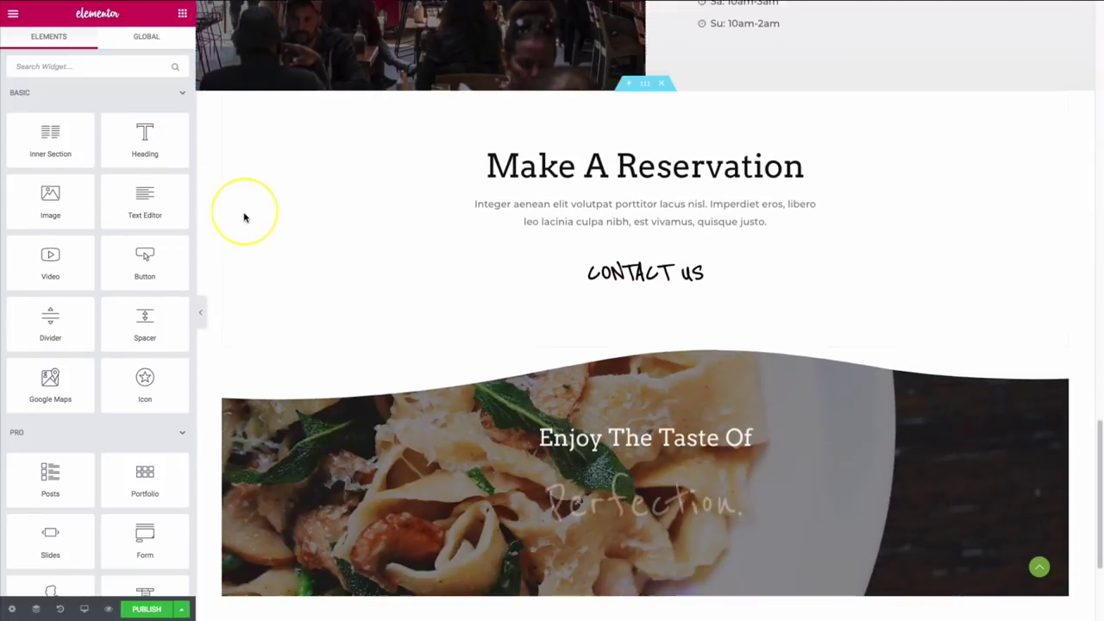
scroll(244, 217, "down", 2)
scroll(244, 218, "up", 1)
scroll(244, 216, "up", 4)
scroll(244, 216, "up", 2)
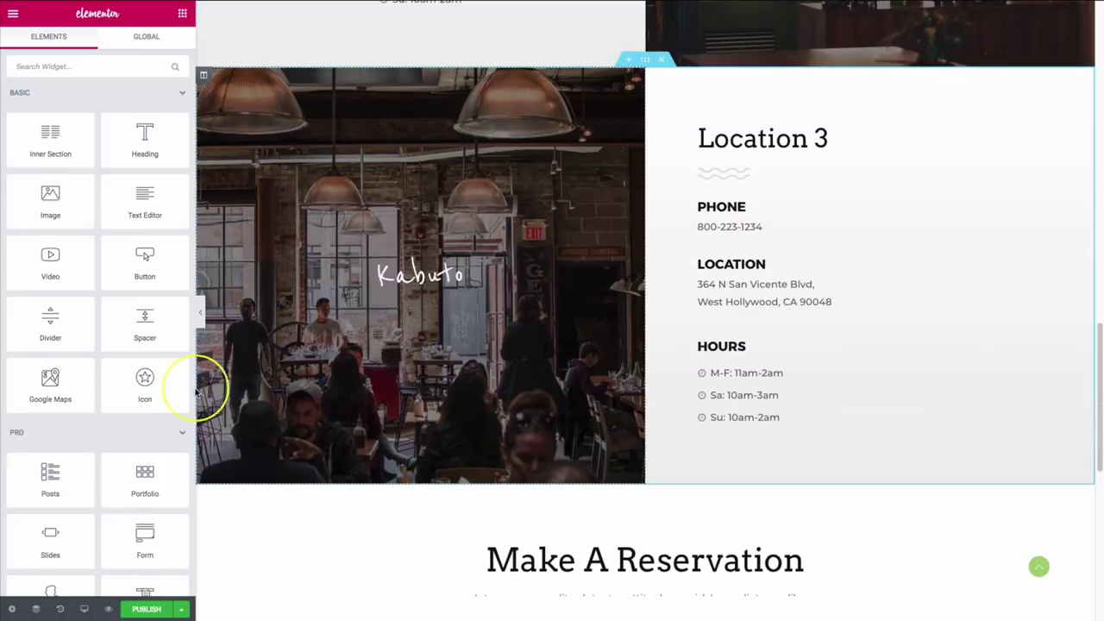
Step: Publish the Reservations page and open it on the live site
left_click(145, 611)
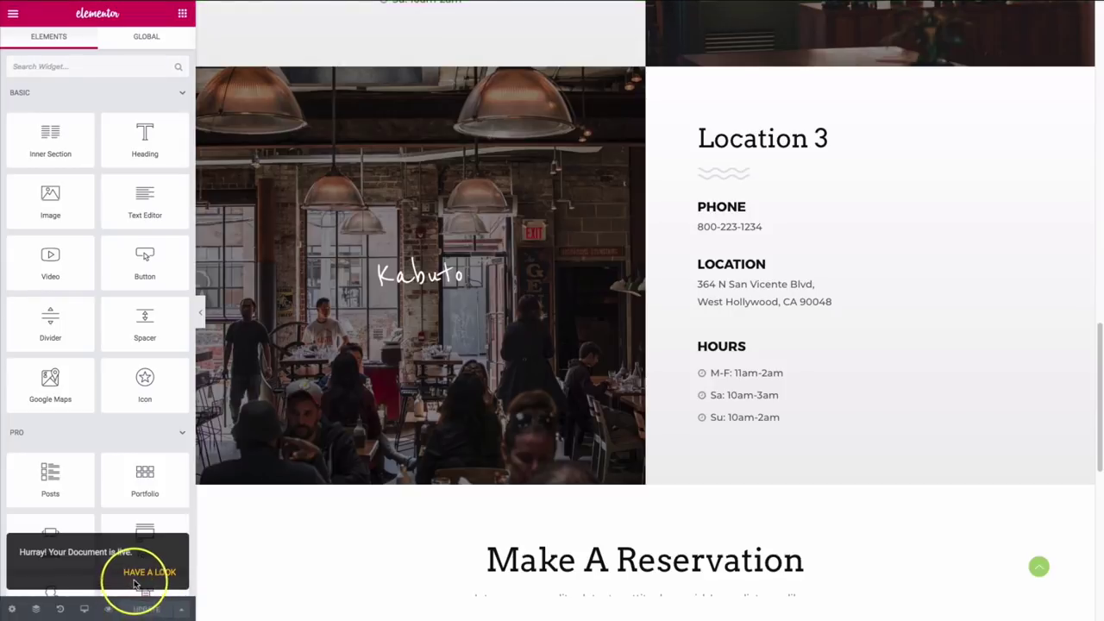
left_click(138, 573)
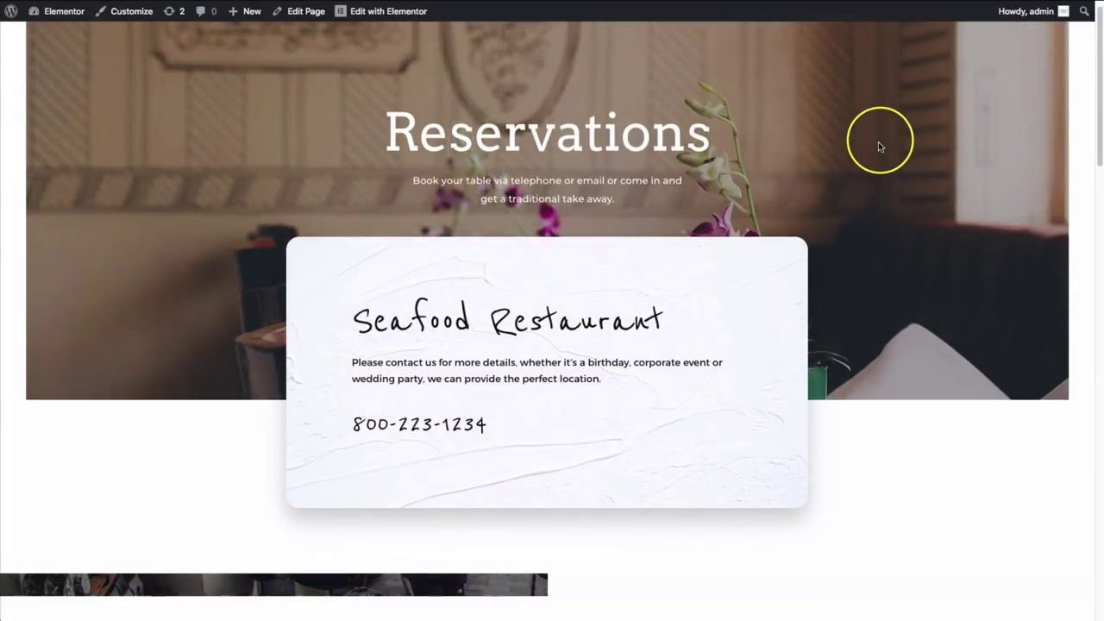
scroll(878, 146, "down", 3)
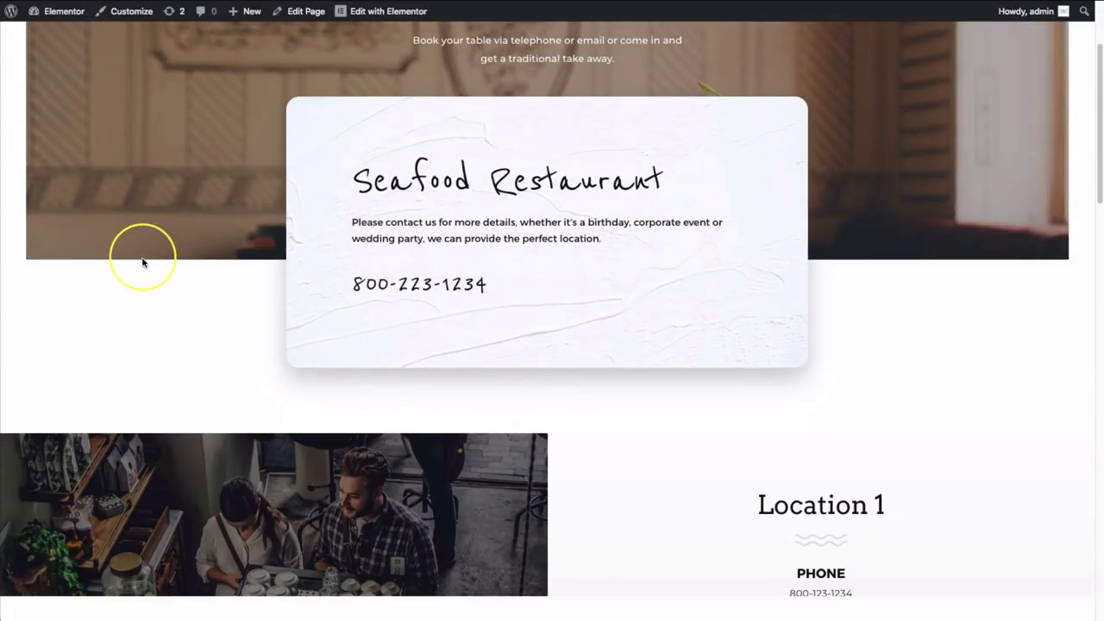
Step: Scroll through the live Reservations page to check its sections
scroll(143, 262, "down", 1)
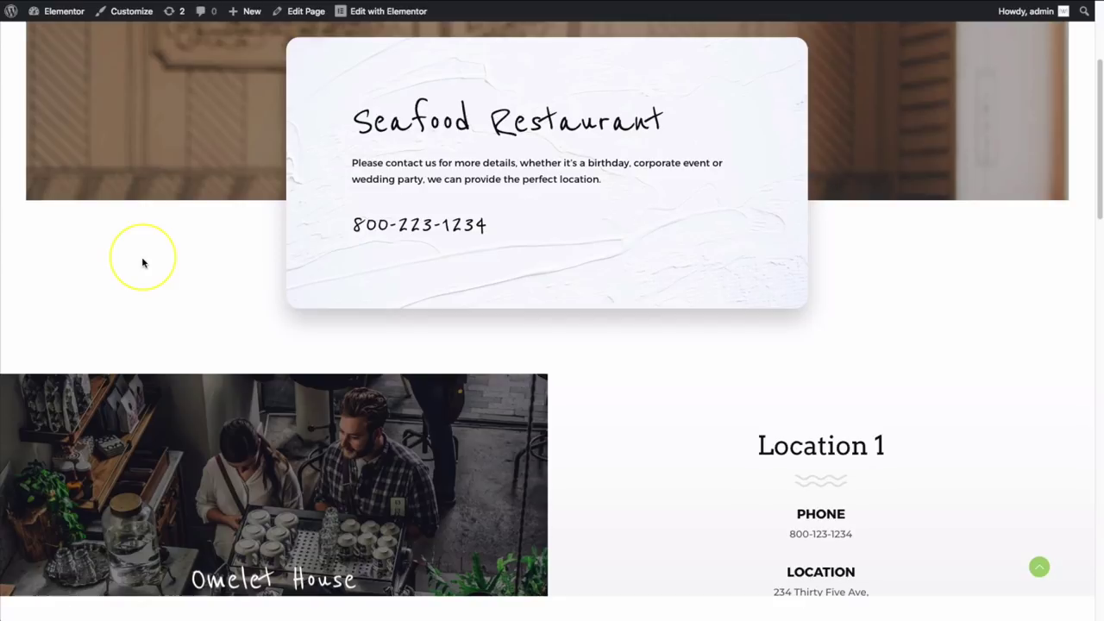
scroll(143, 262, "down", 1)
scroll(143, 262, "down", 1)
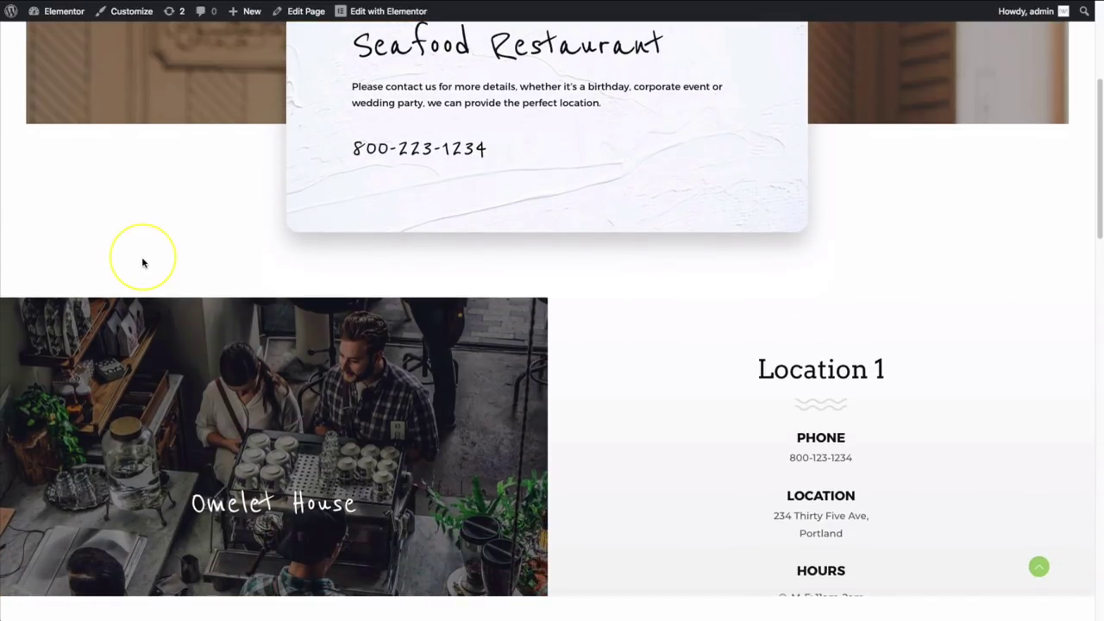
scroll(143, 262, "down", 1)
scroll(143, 263, "down", 1)
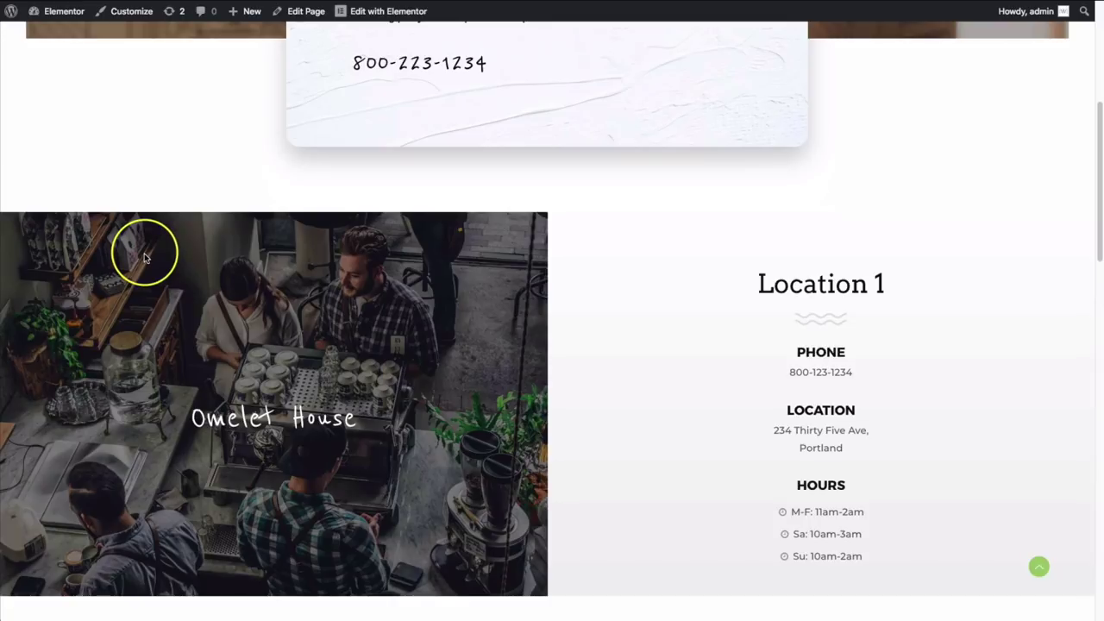
scroll(144, 257, "up", 1)
scroll(144, 257, "up", 3)
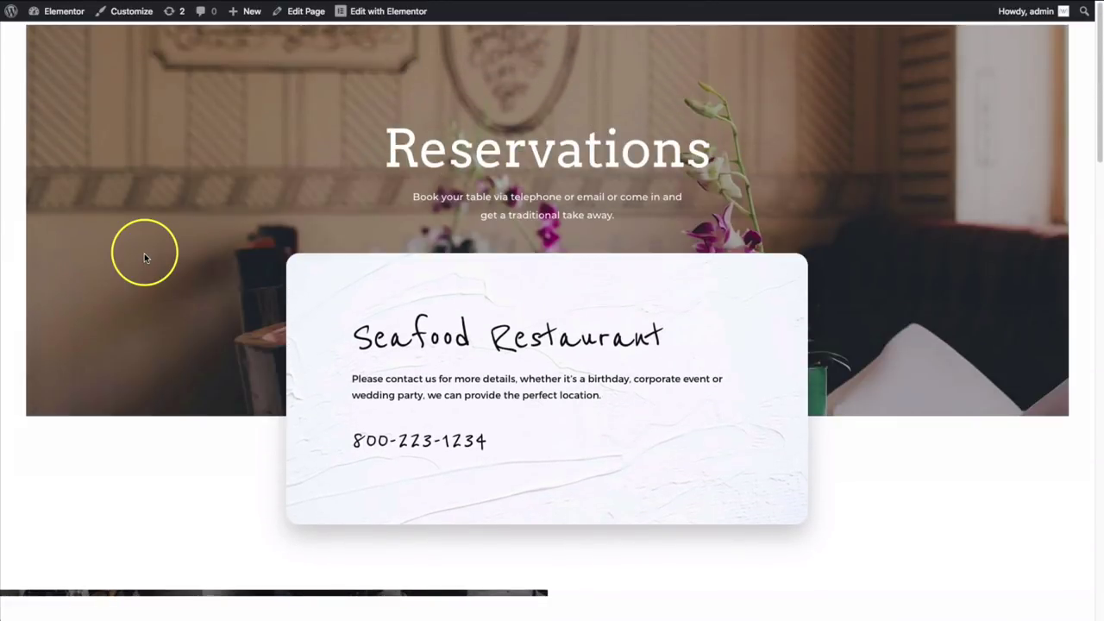
scroll(149, 254, "down", 1)
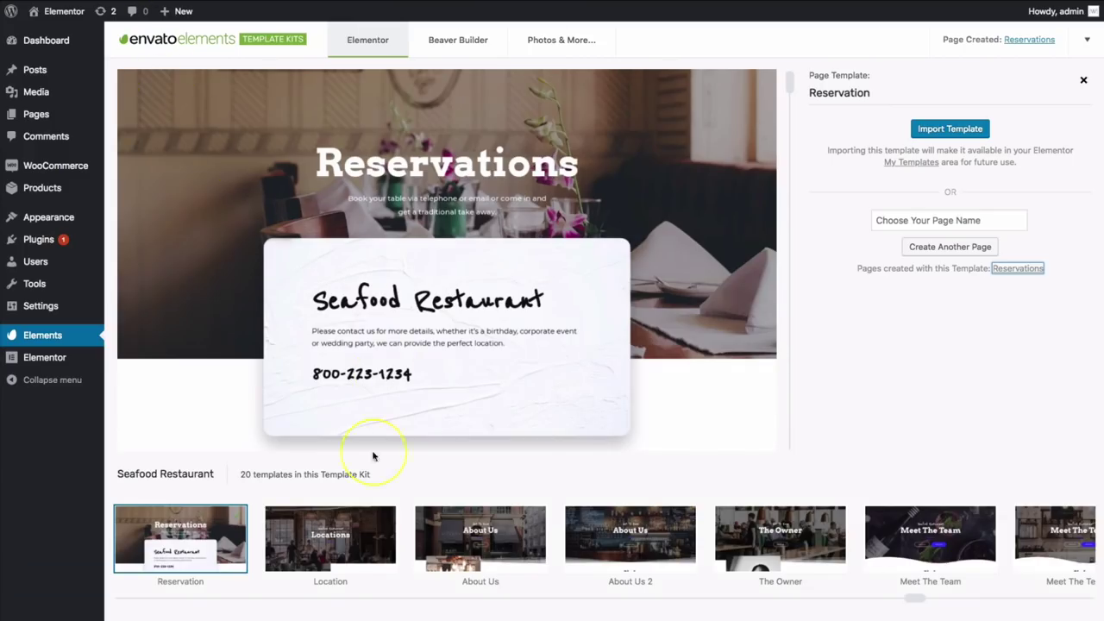
Step: Preview Contact Us, glance at the Beaver Builder kits, then return to the Elementor kits
left_click_drag(911, 602, 1001, 595)
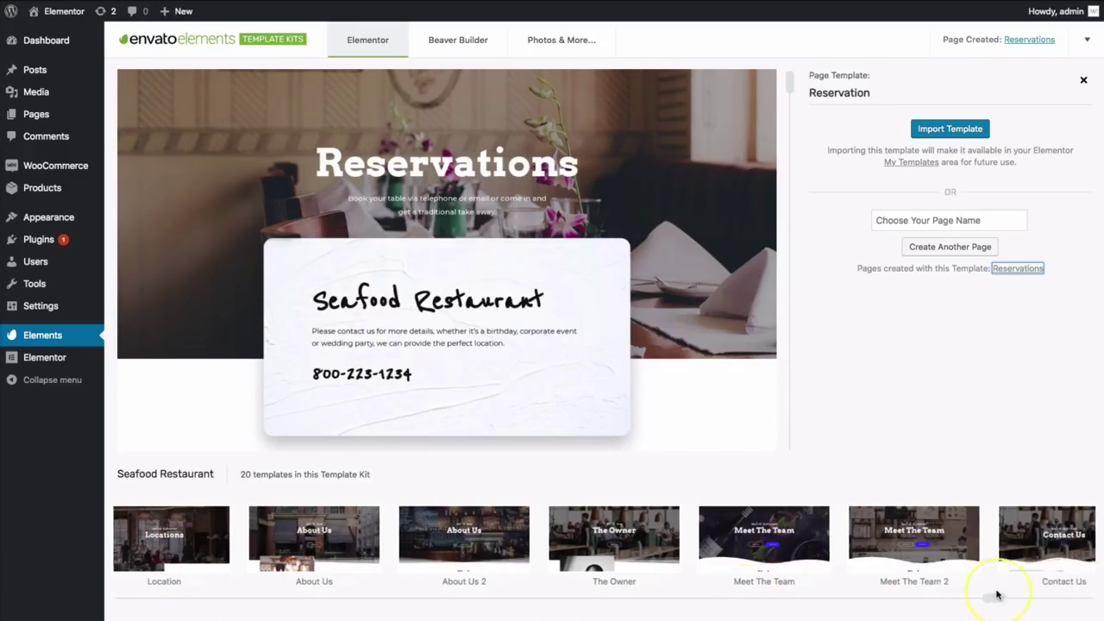
left_click(999, 539)
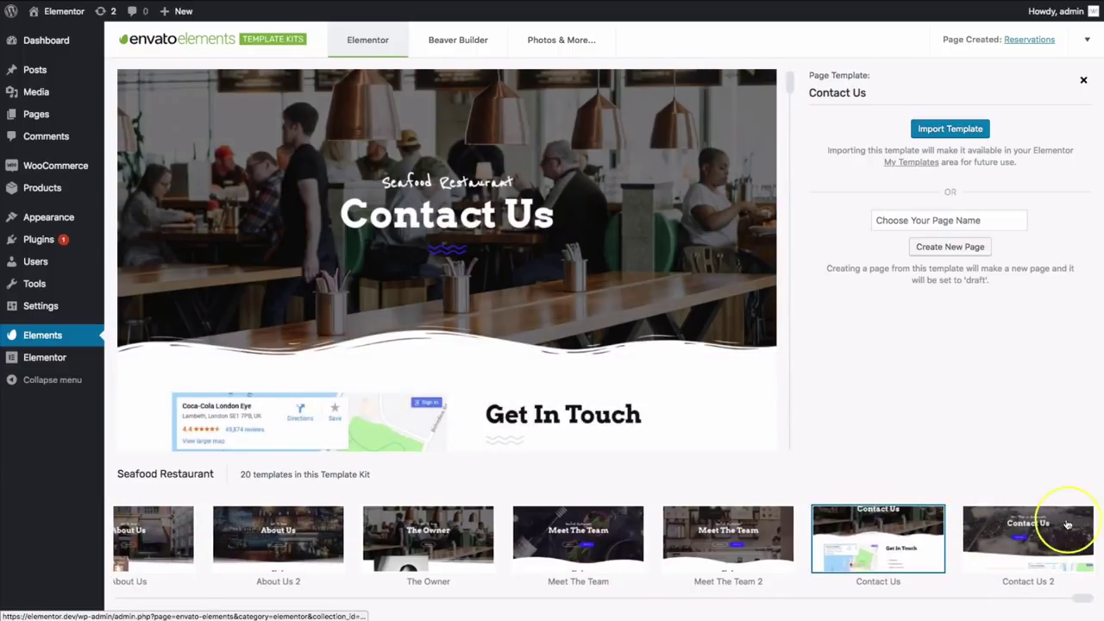
left_click(458, 46)
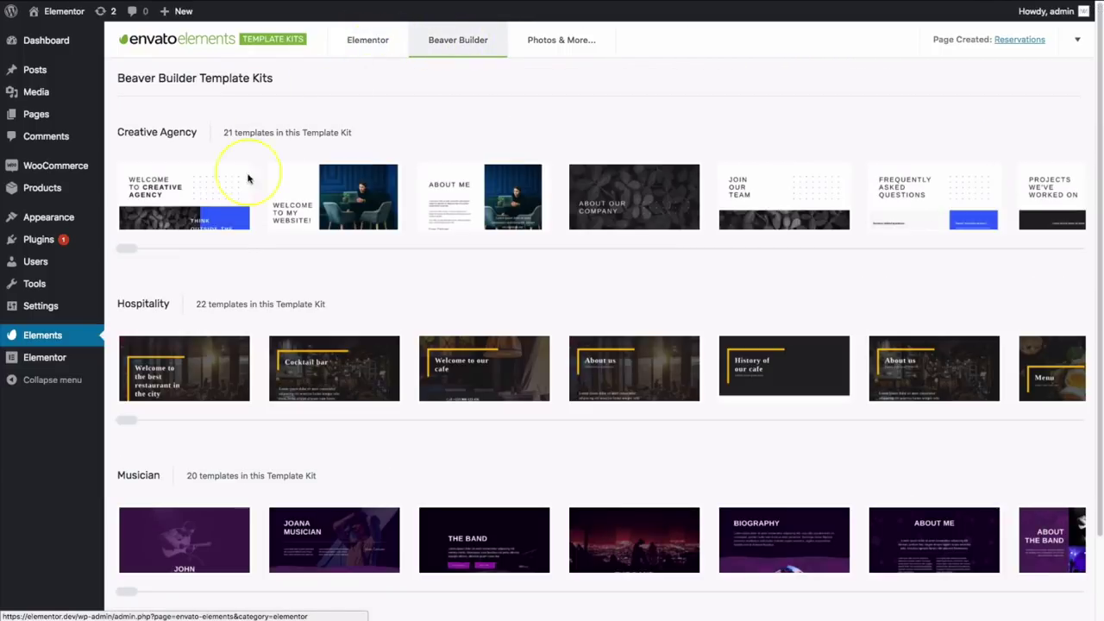
scroll(204, 292, "down", 1)
scroll(205, 291, "up", 1)
left_click(356, 47)
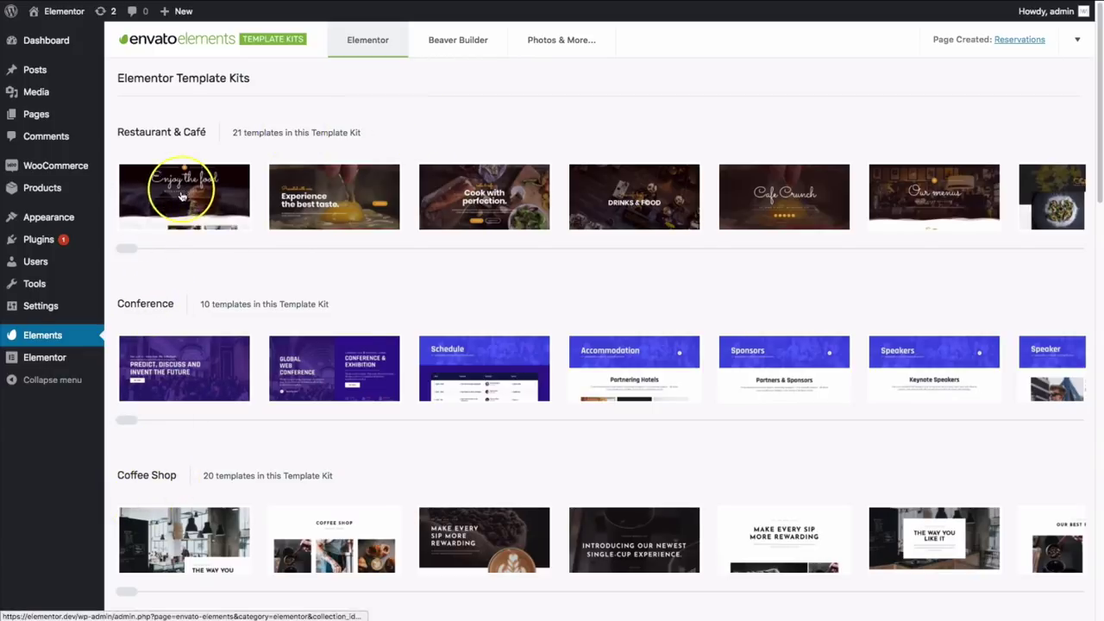
Step: Preview the Restaurant & Café Home templates: Home Restaurant 2, 3, Home Cafe and Home Cafe 2
left_click(180, 193)
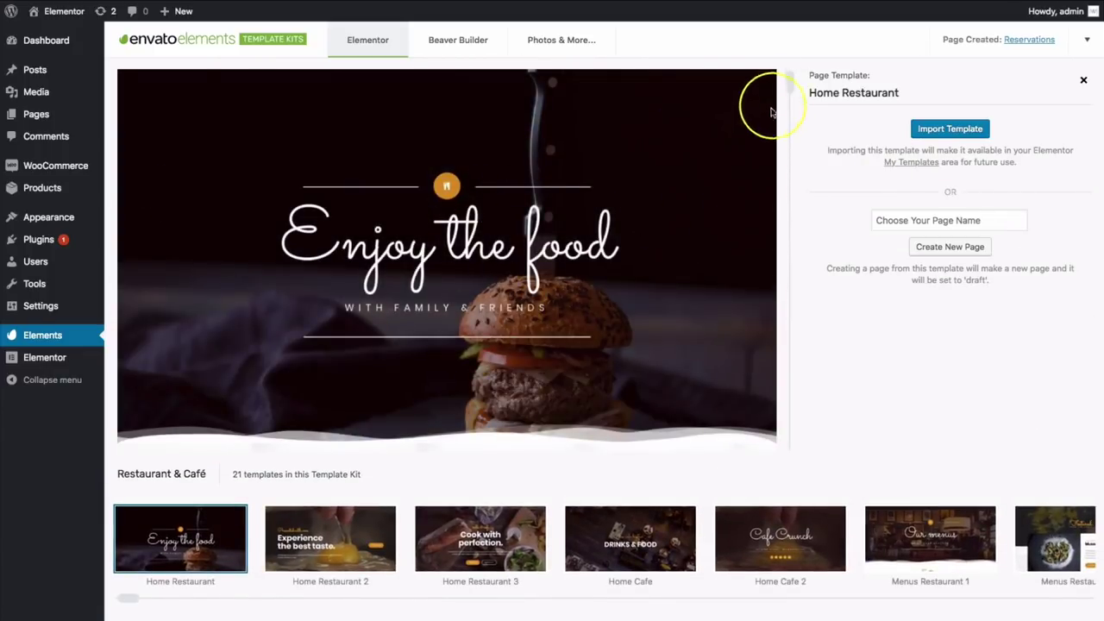
left_click_drag(792, 89, 786, 271)
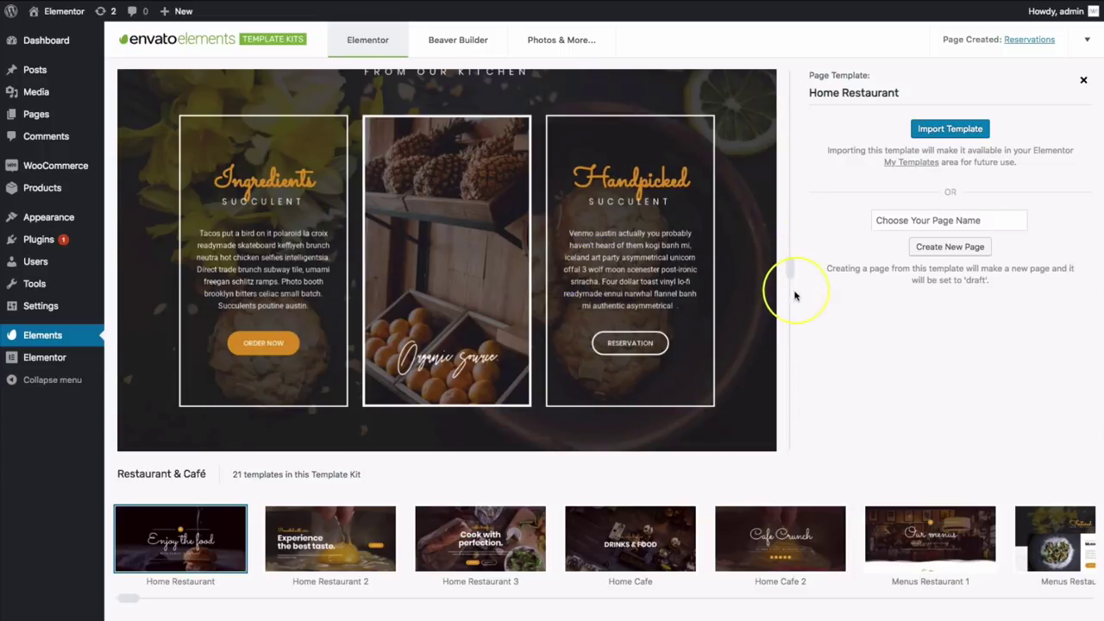
left_click_drag(789, 271, 786, 280)
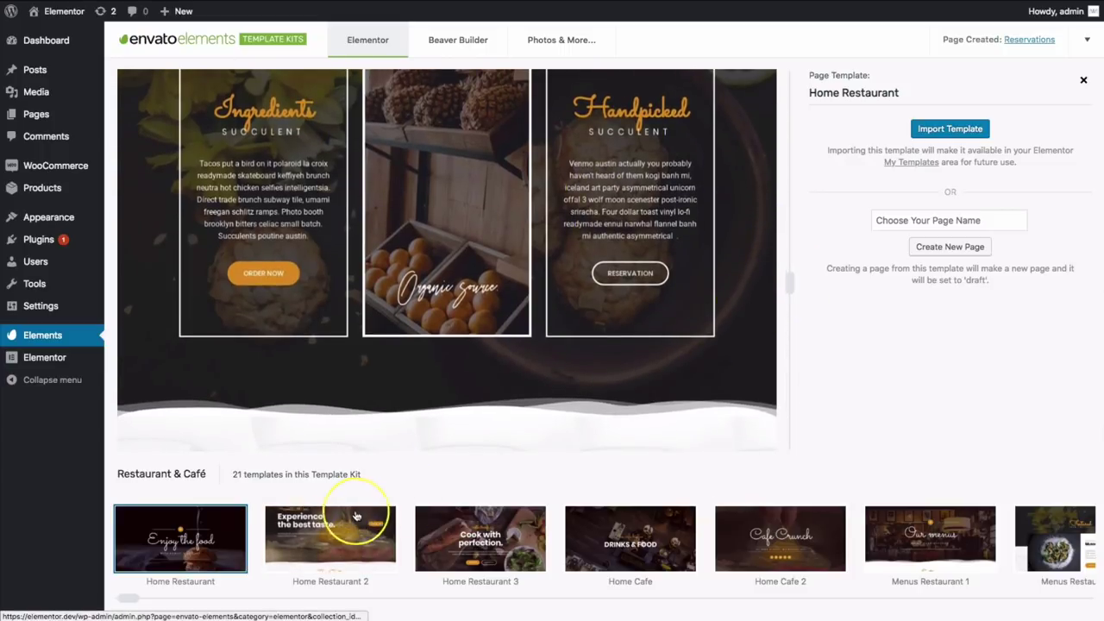
left_click(330, 542)
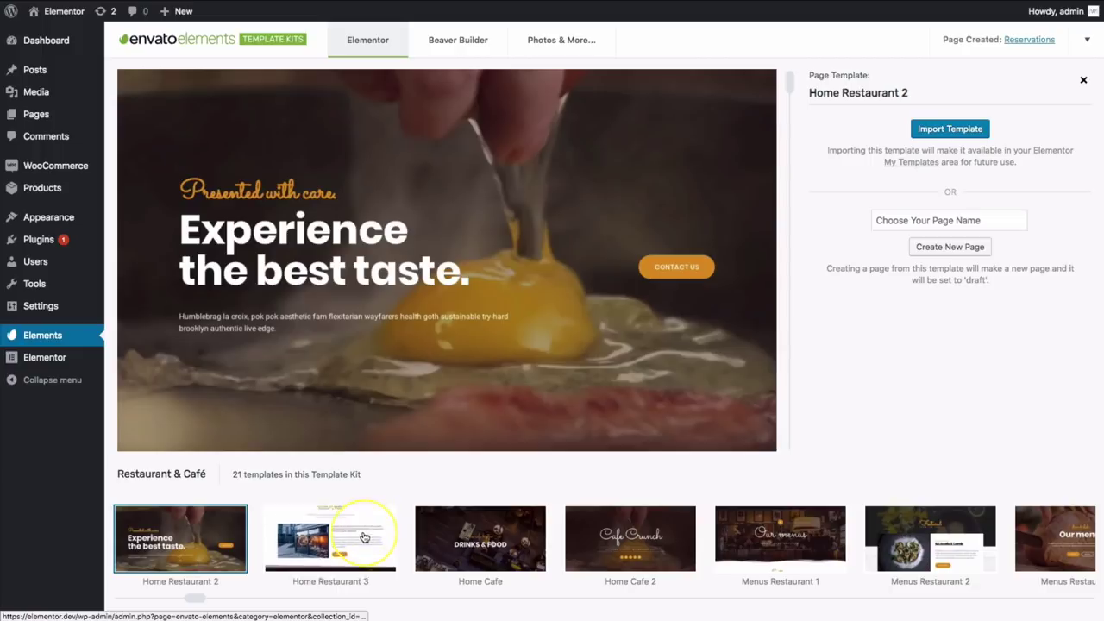
left_click(364, 537)
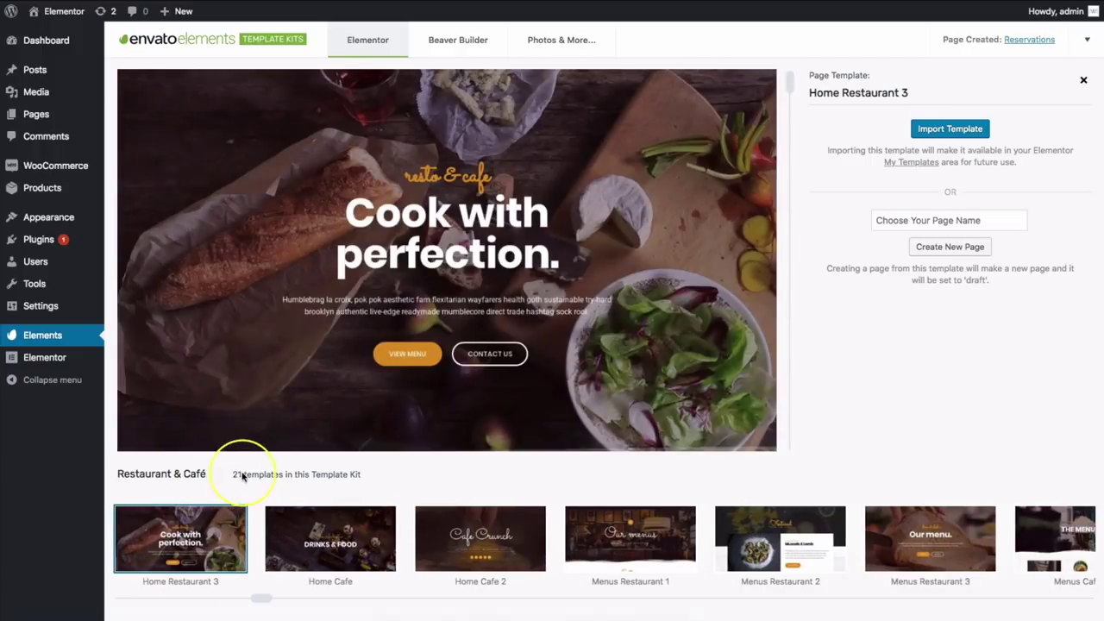
left_click(340, 538)
left_click(340, 538)
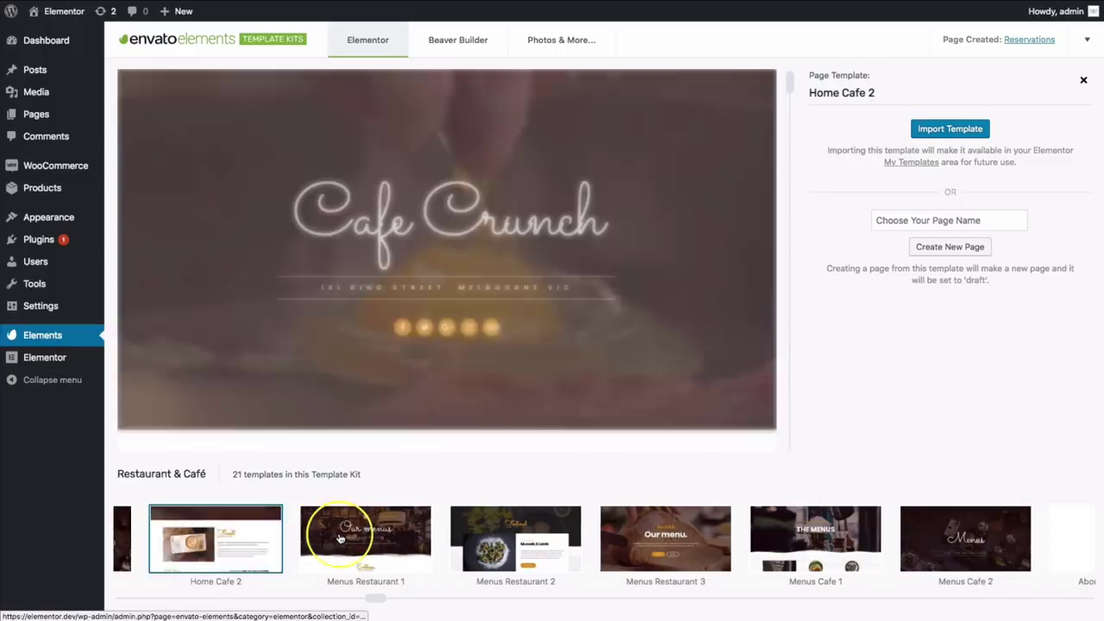
Step: Step through Menus Restaurant 1–3, Menus Cafe 1–2 and About Restaurant 2 to About Cafe 1
left_click(340, 539)
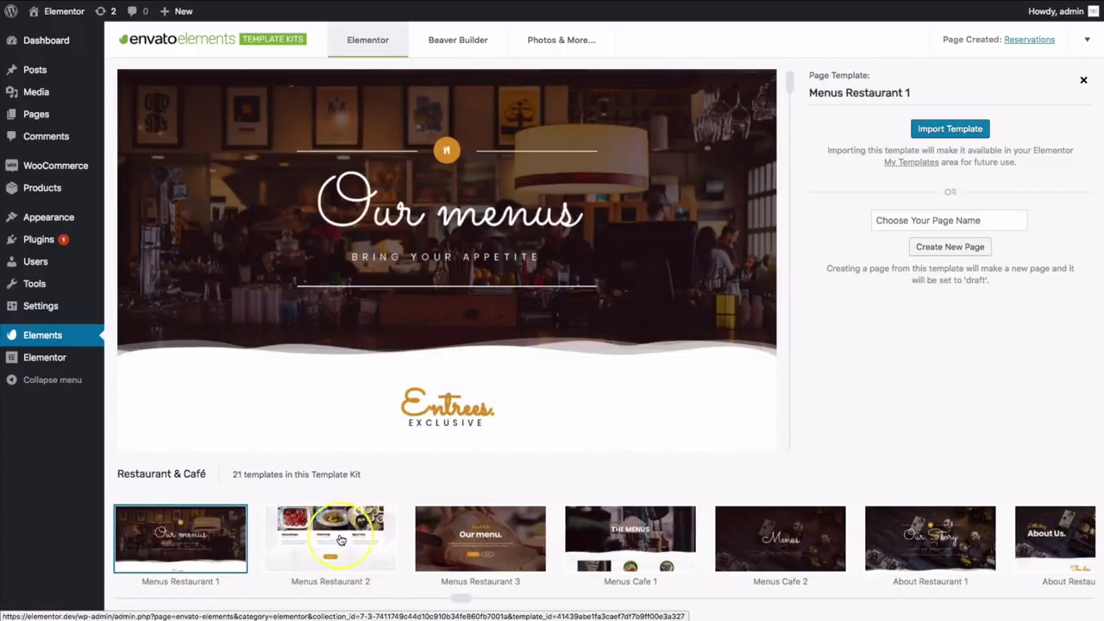
left_click(340, 539)
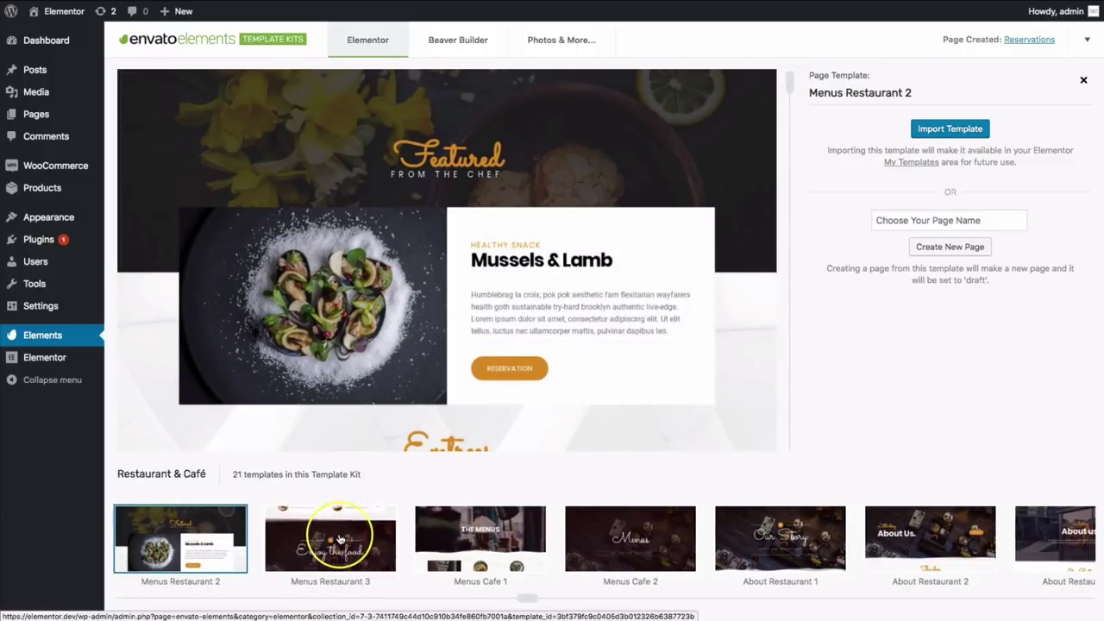
left_click(328, 541)
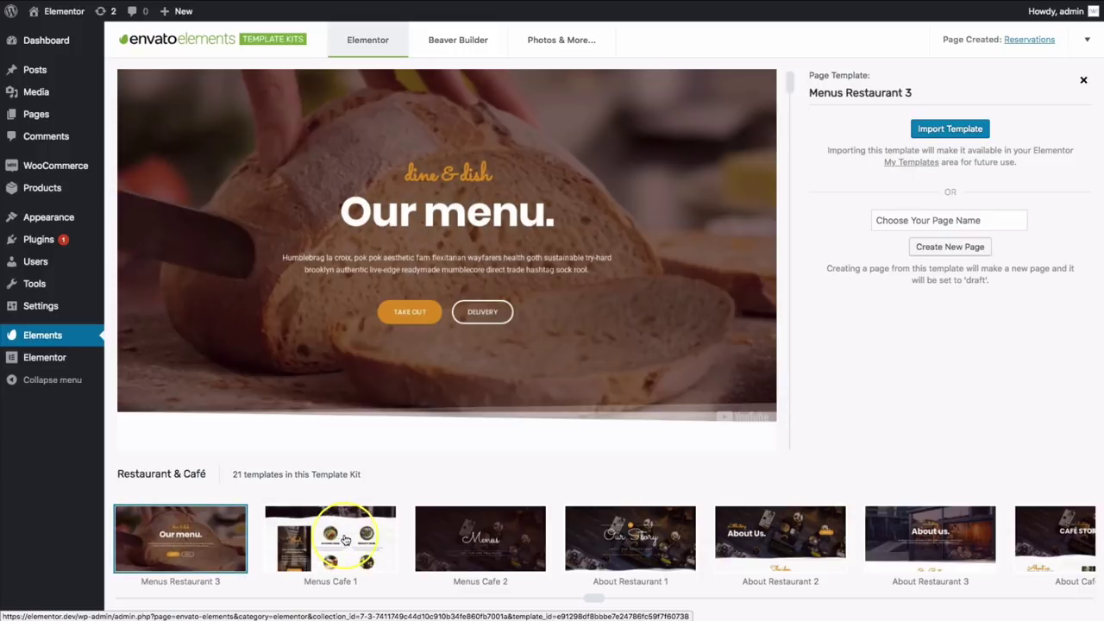
left_click(341, 539)
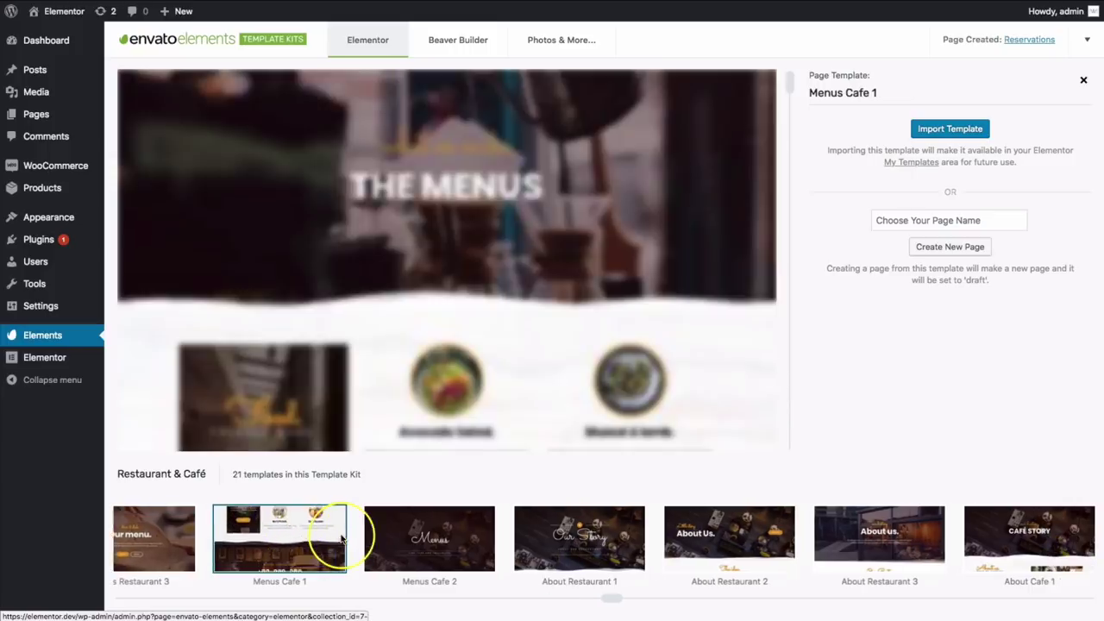
left_click(342, 539)
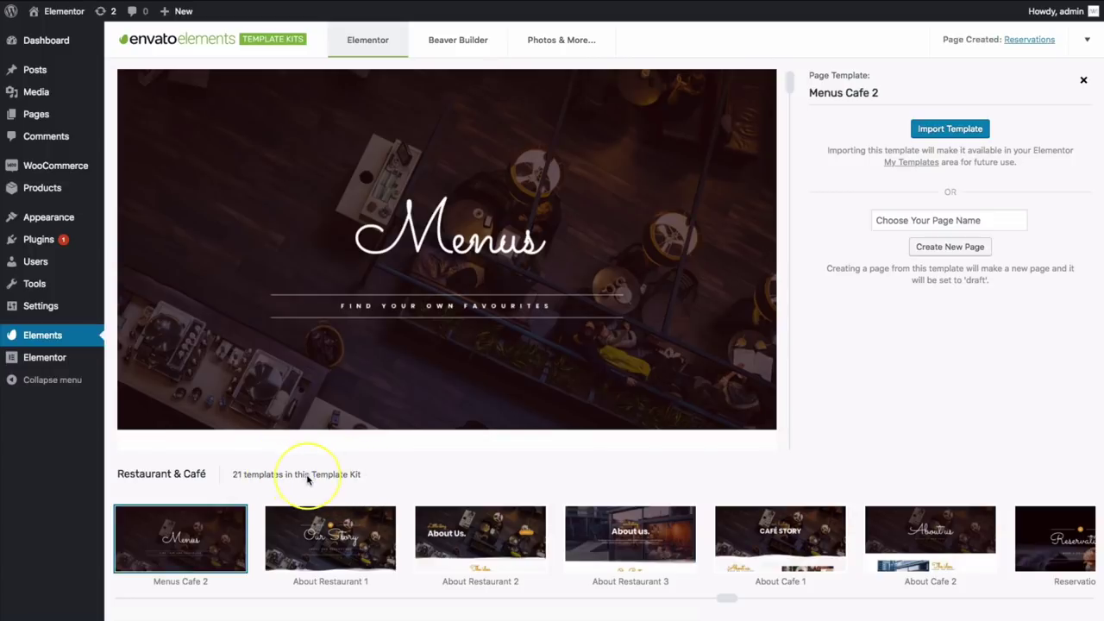
left_click(491, 531)
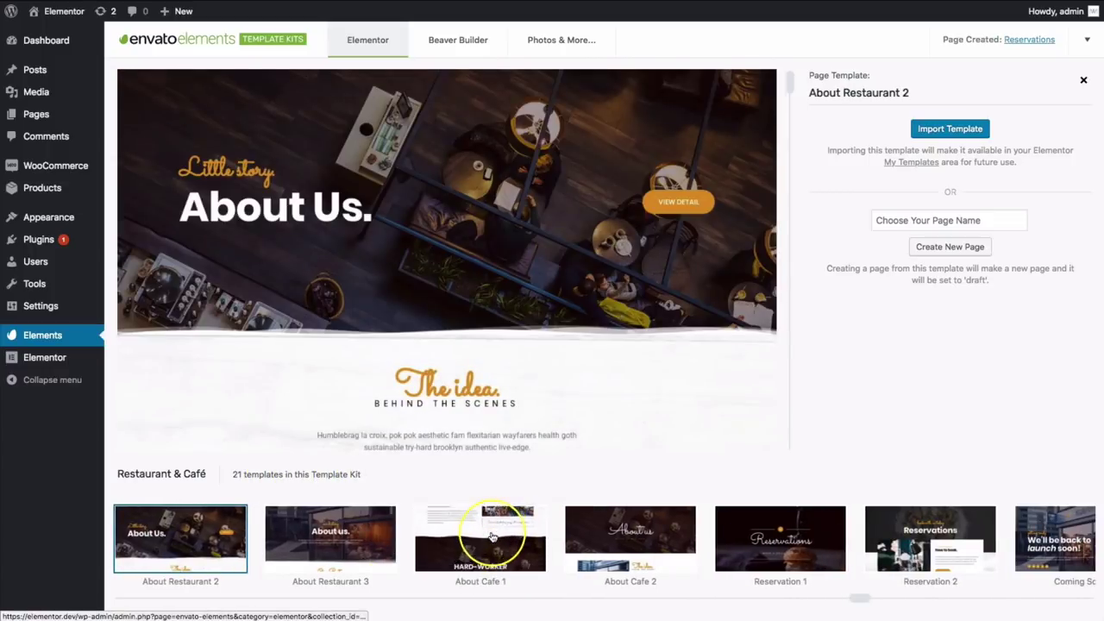
left_click(491, 537)
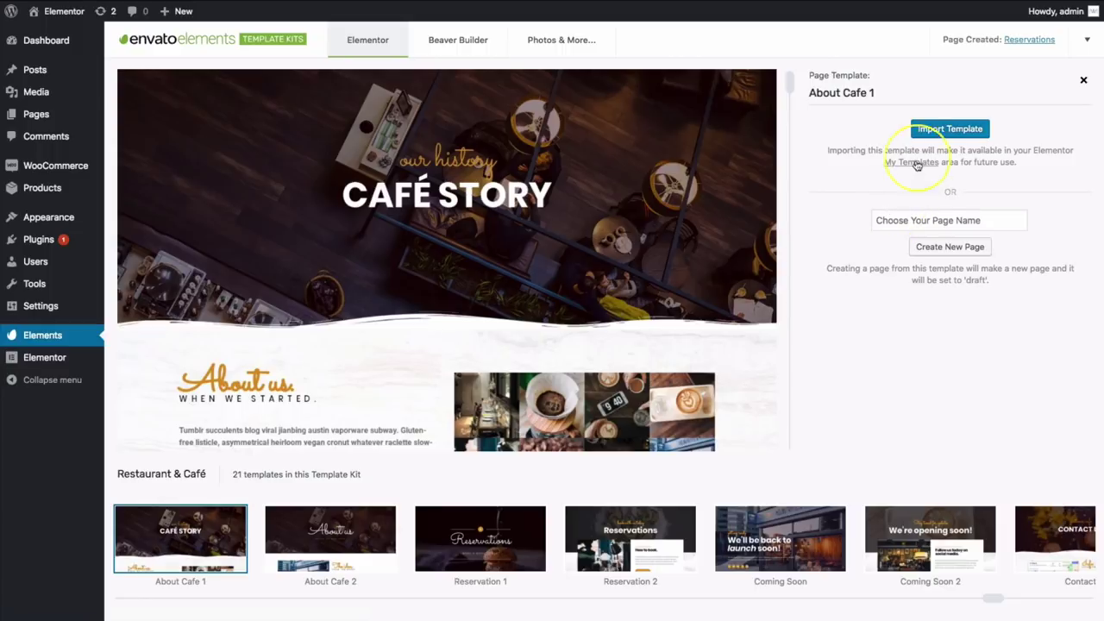
Step: Import About Cafe 1 and wait for the 'Imported: About Cafe 1' confirmation
left_click(954, 131)
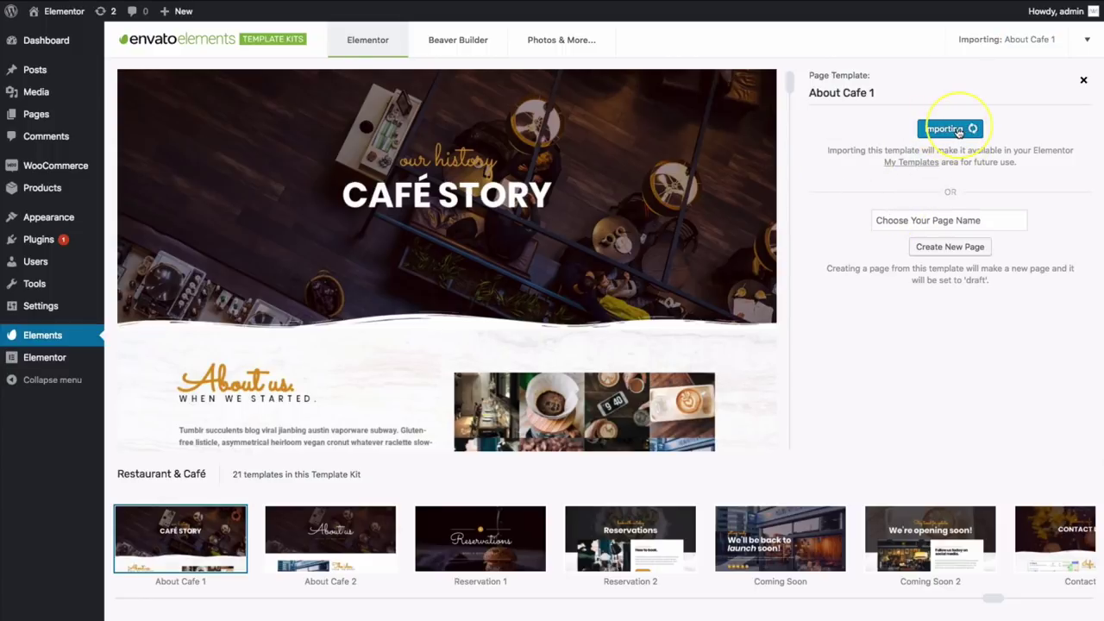
left_click(880, 100)
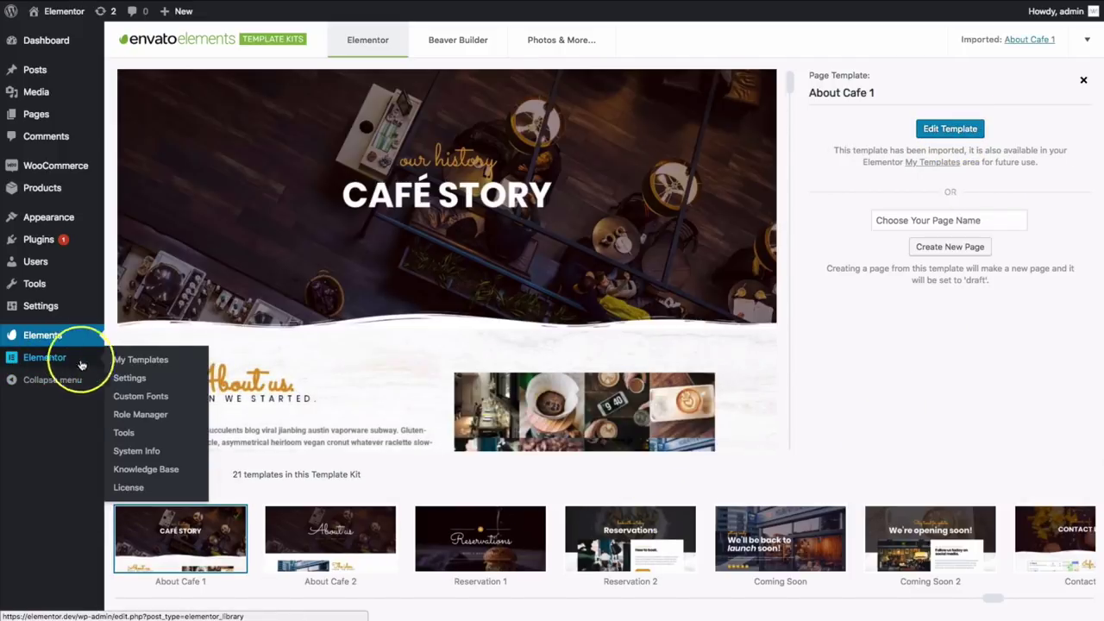
Step: Delete all existing content from the Elementor page
left_click(157, 362)
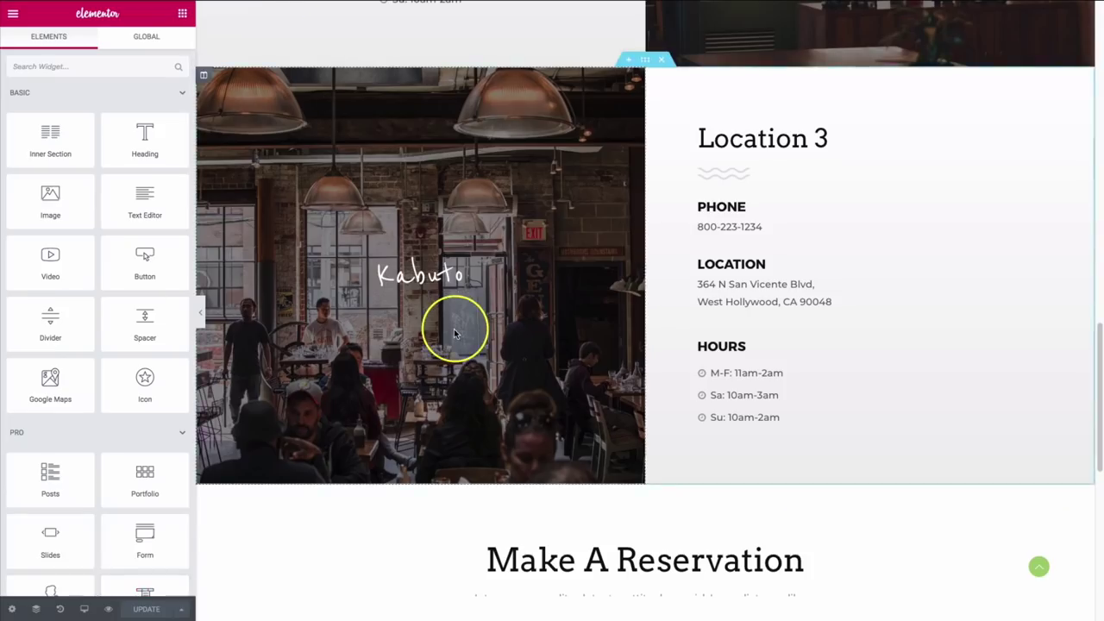
scroll(455, 327, "down", 10)
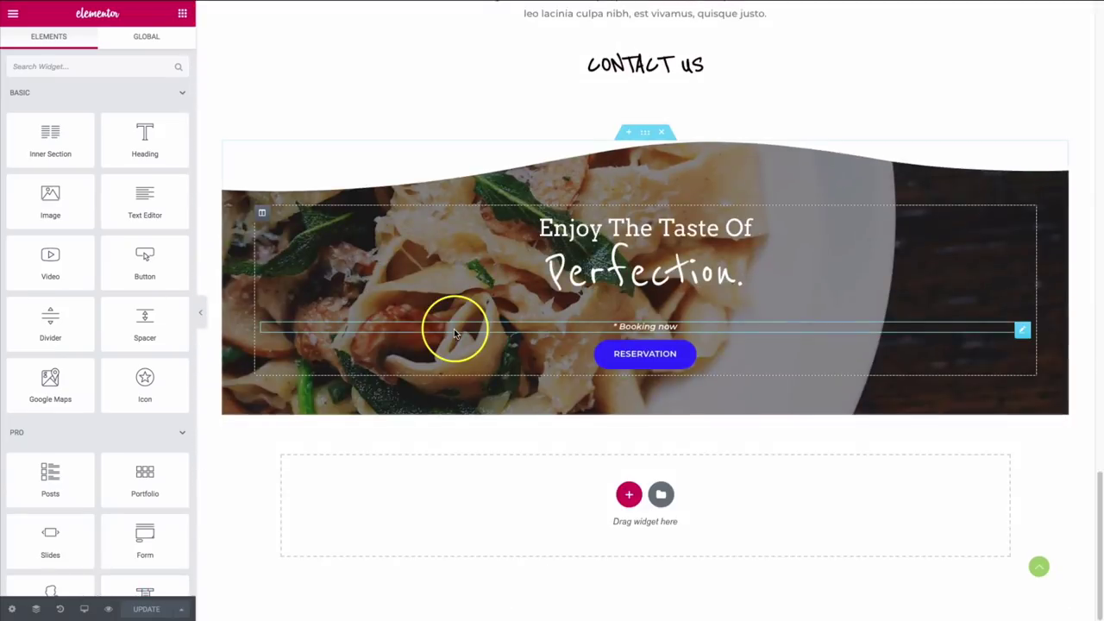
right_click(449, 540)
left_click(483, 575)
left_click(615, 350)
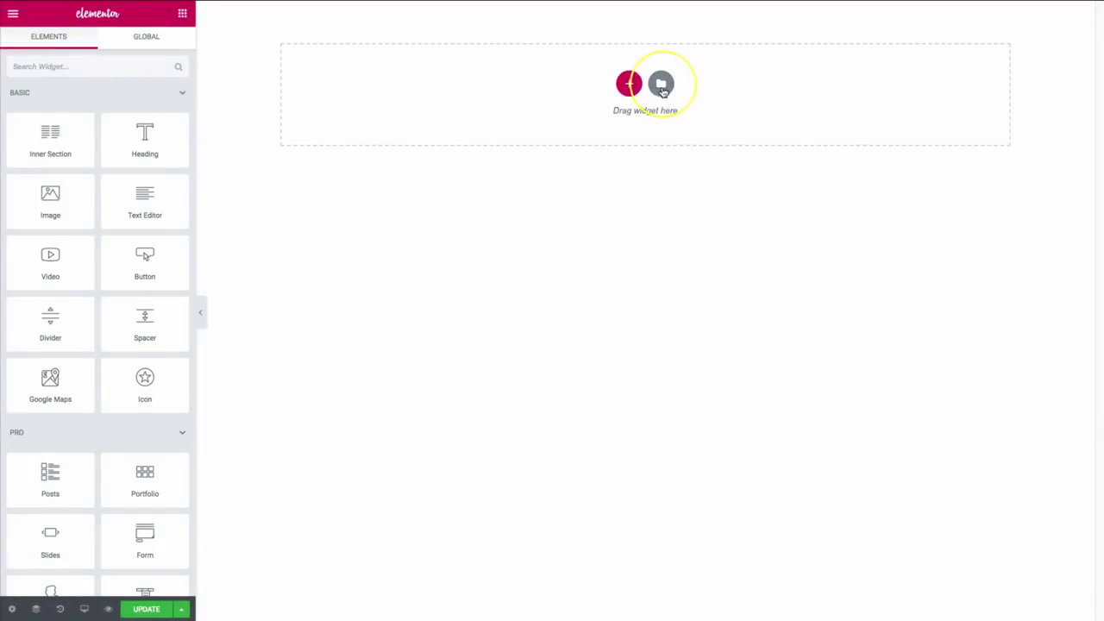
Step: Insert the About Cafe 1 template from My Templates, accepting its document settings
left_click(661, 87)
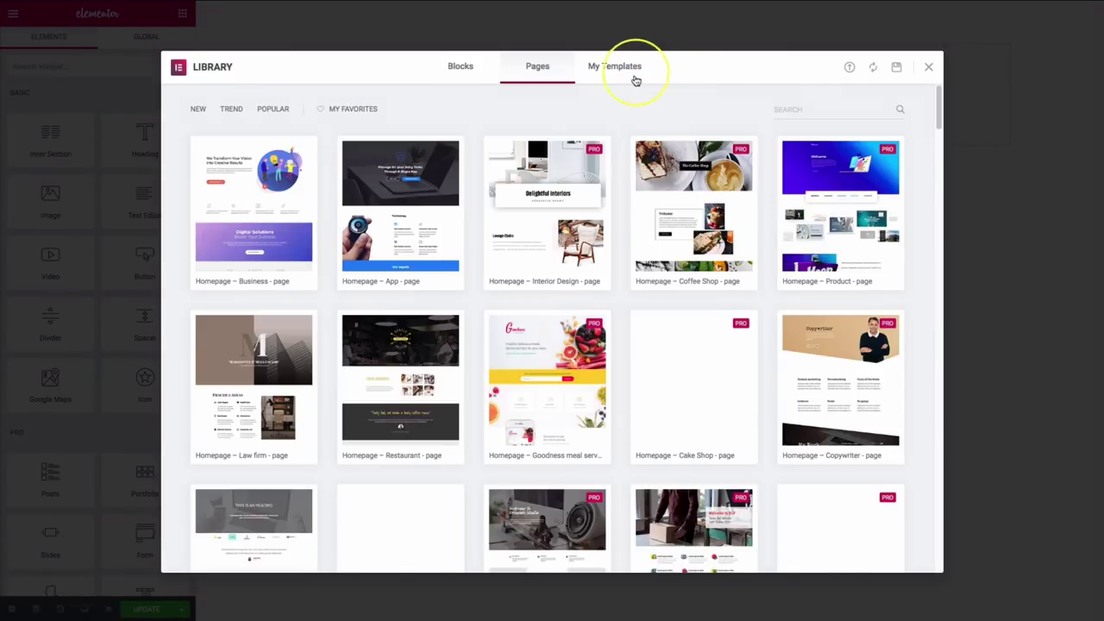
left_click(601, 74)
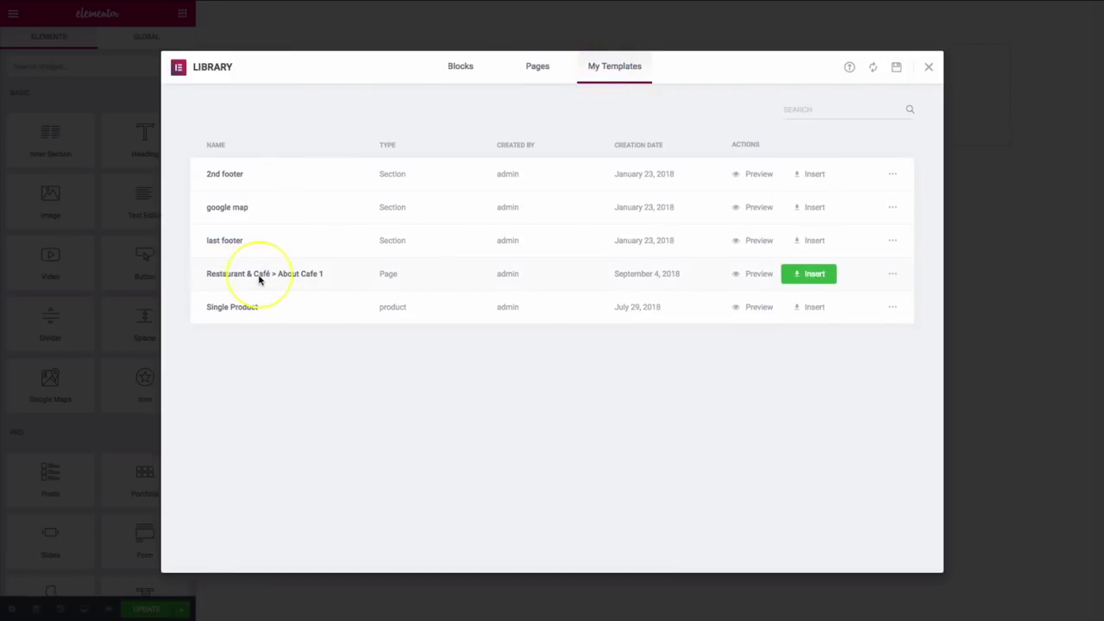
left_click(814, 274)
left_click(614, 358)
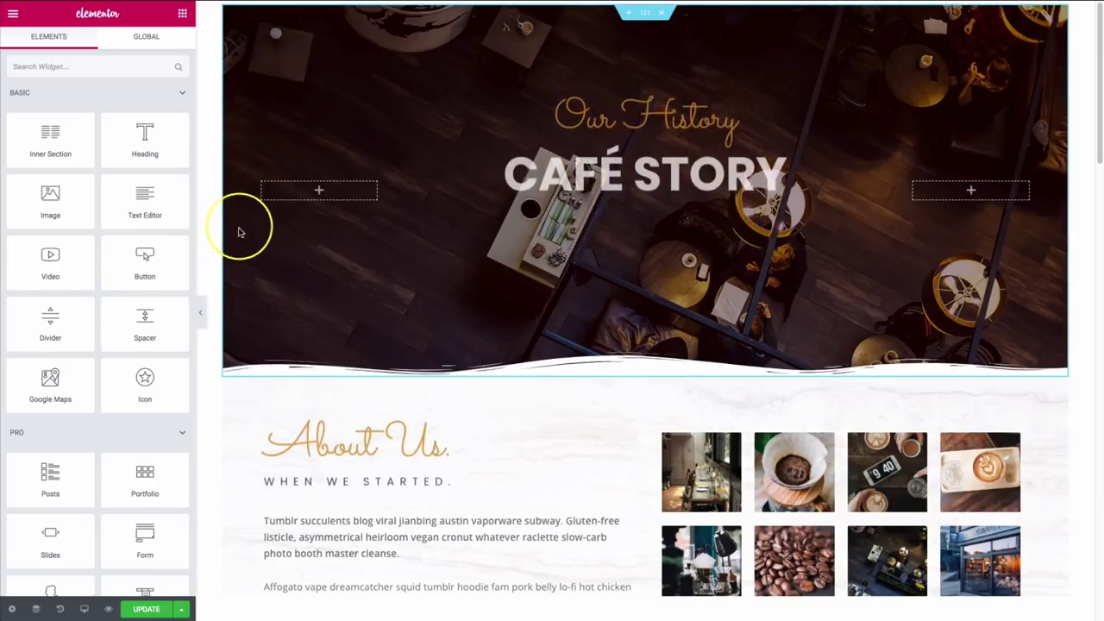
Step: Scroll through the inserted café page from Café Story down to Phone Reservation
scroll(216, 256, "down", 1)
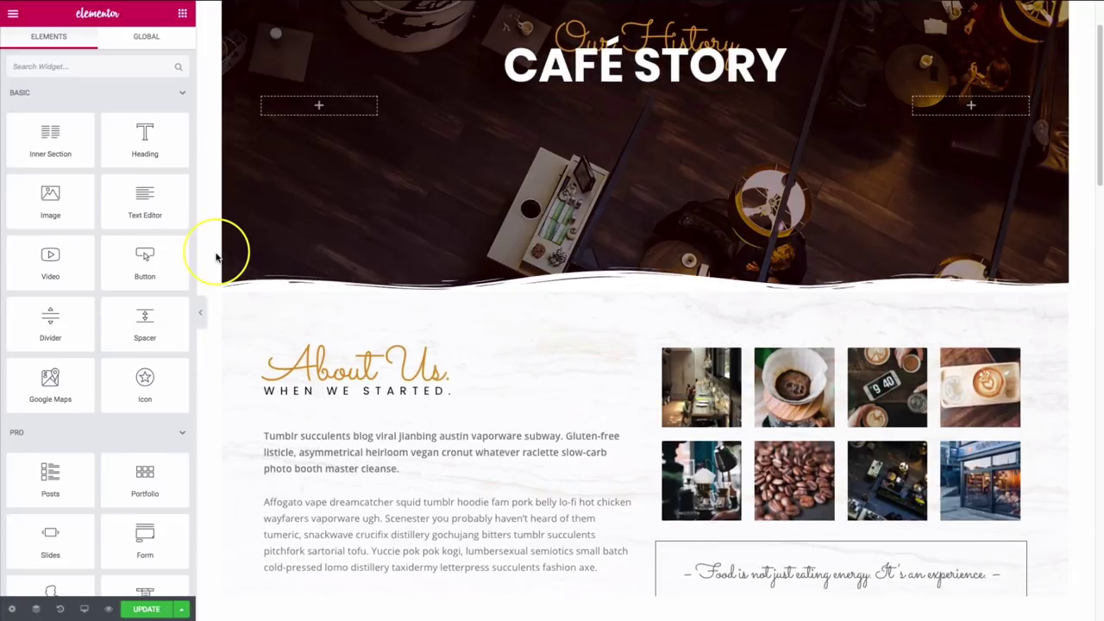
scroll(217, 256, "down", 3)
scroll(216, 256, "down", 2)
scroll(217, 256, "down", 4)
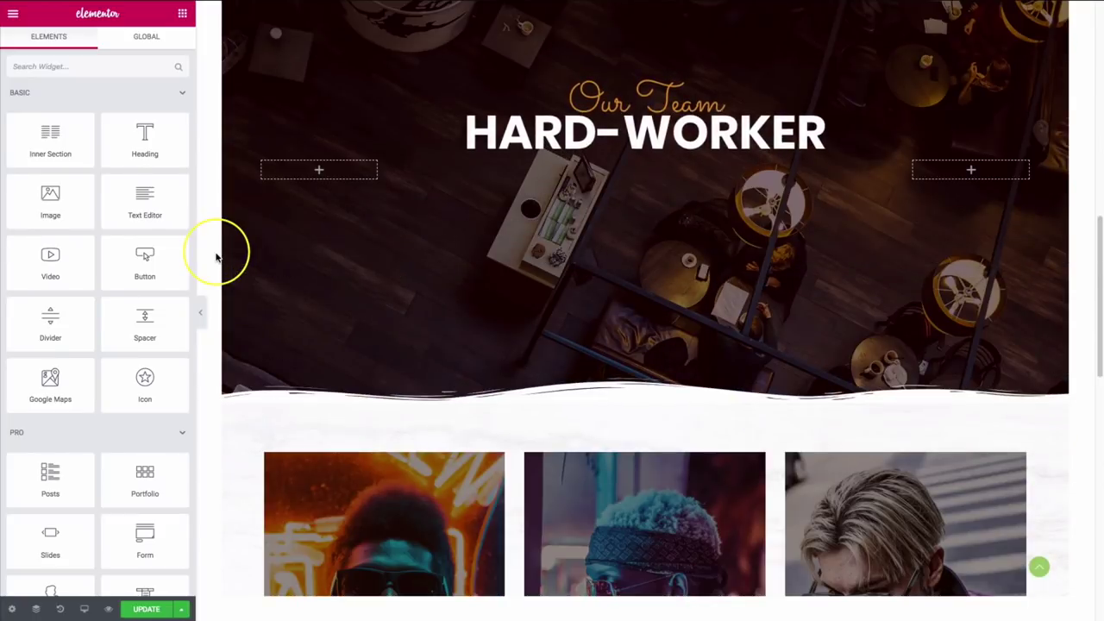
scroll(217, 257, "down", 2)
scroll(217, 257, "down", 2)
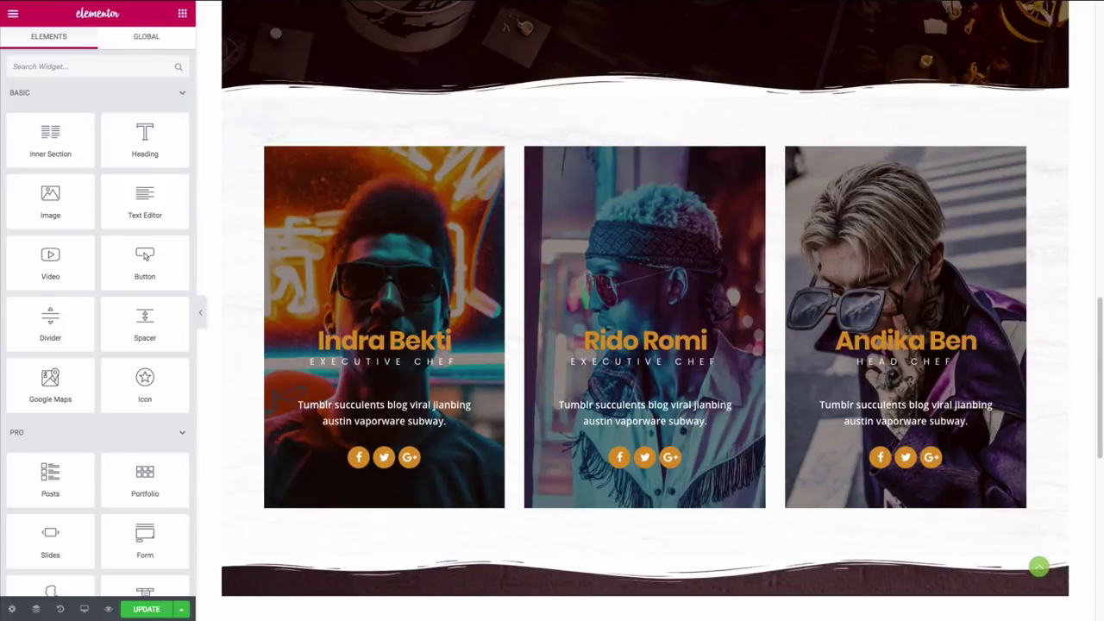
scroll(240, 227, "down", 2)
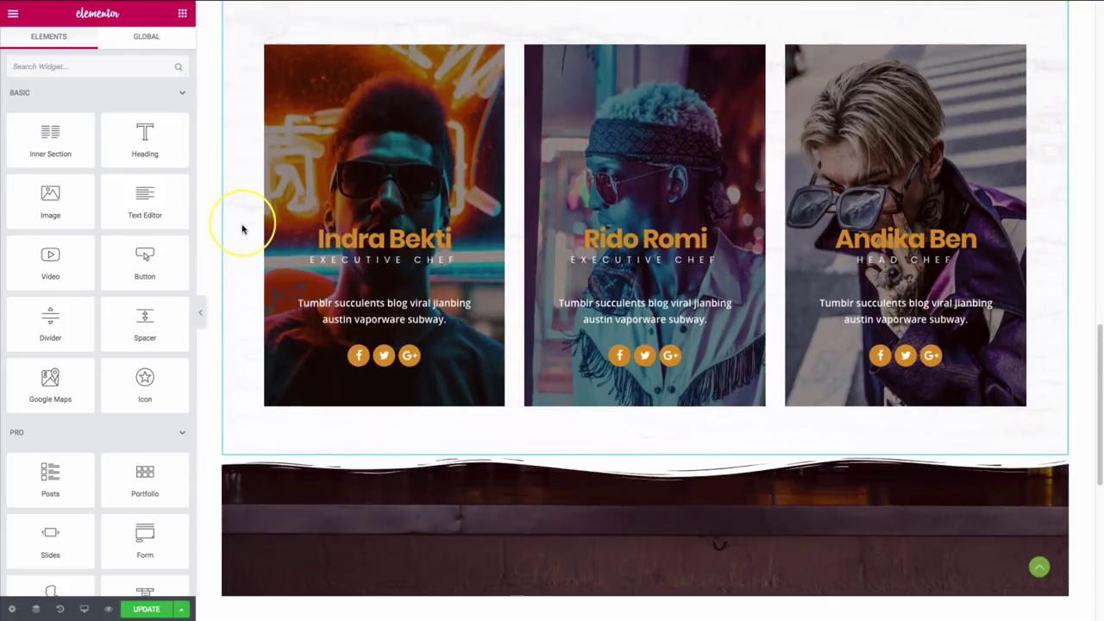
scroll(243, 229, "down", 2)
scroll(242, 229, "down", 5)
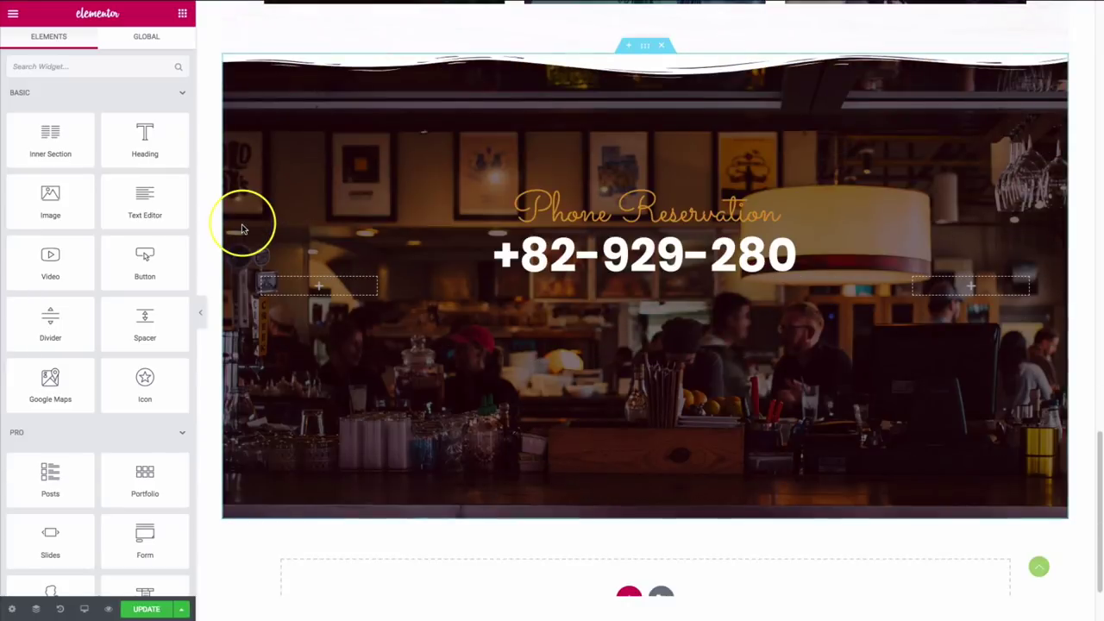
scroll(242, 228, "down", 2)
scroll(241, 228, "up", 10)
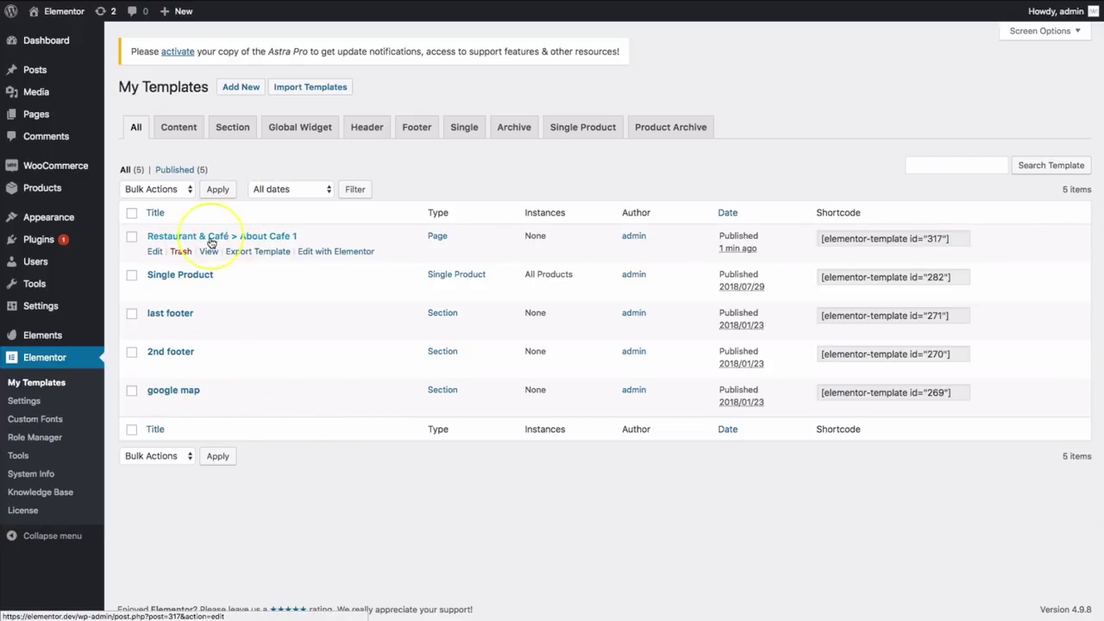
Step: Open the Envato Elements kits list and browse past Coffee Shop to Colourful Gym
left_click(41, 335)
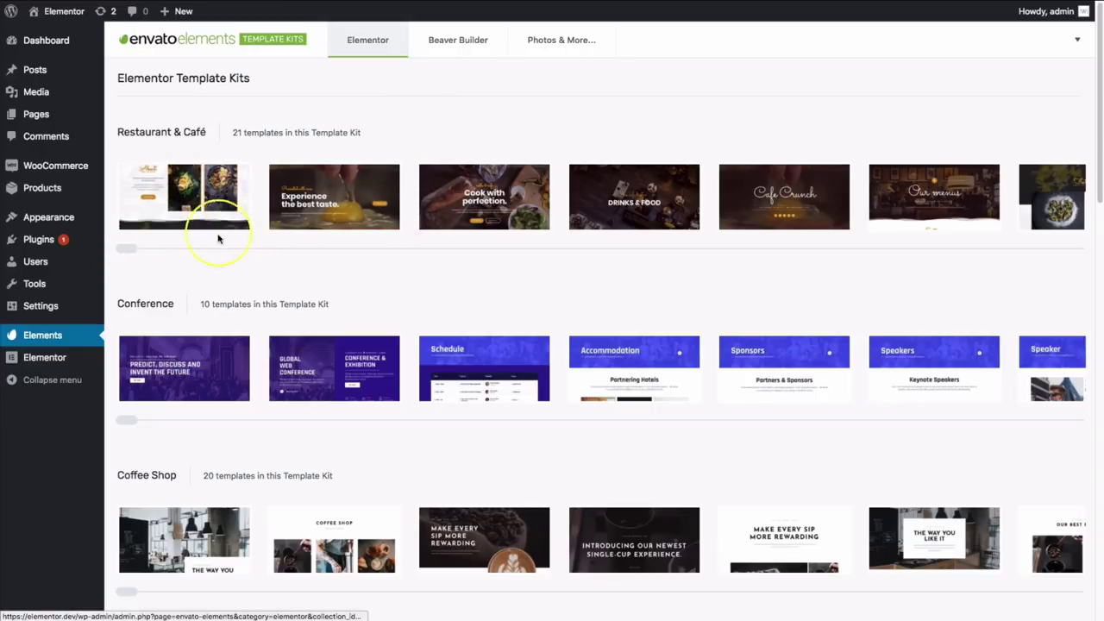
left_click_drag(125, 249, 647, 257)
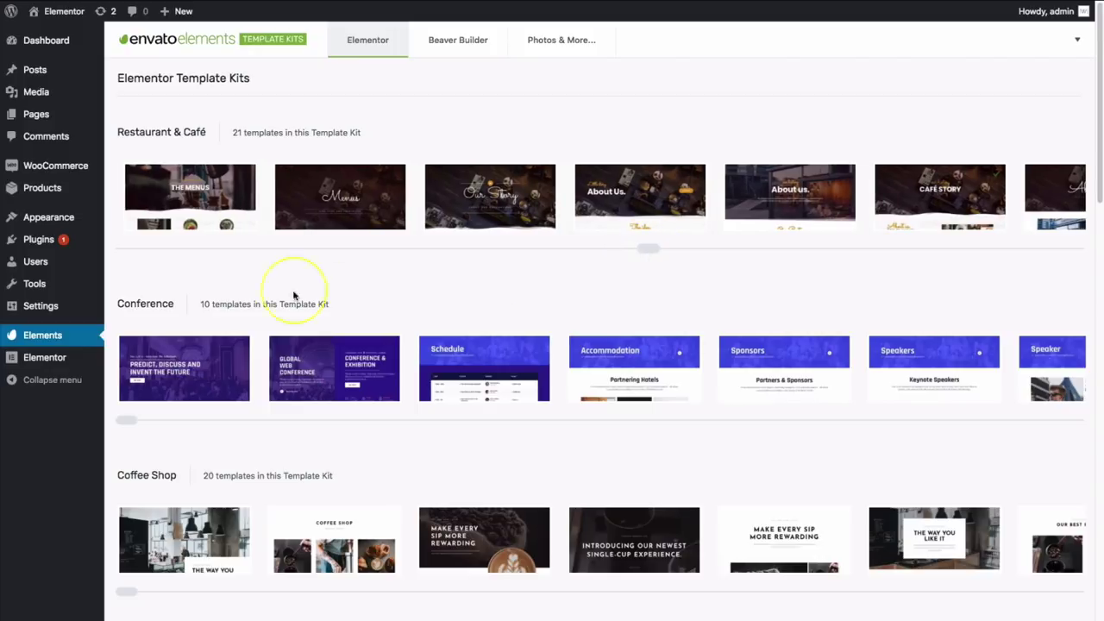
scroll(185, 279, "down", 2)
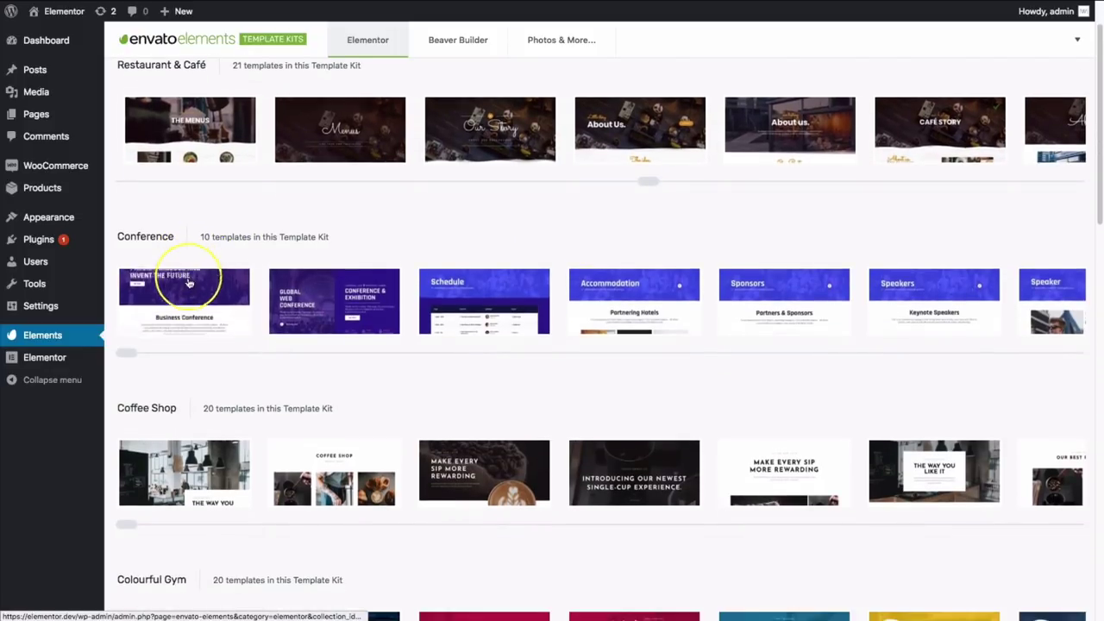
scroll(255, 302, "down", 2)
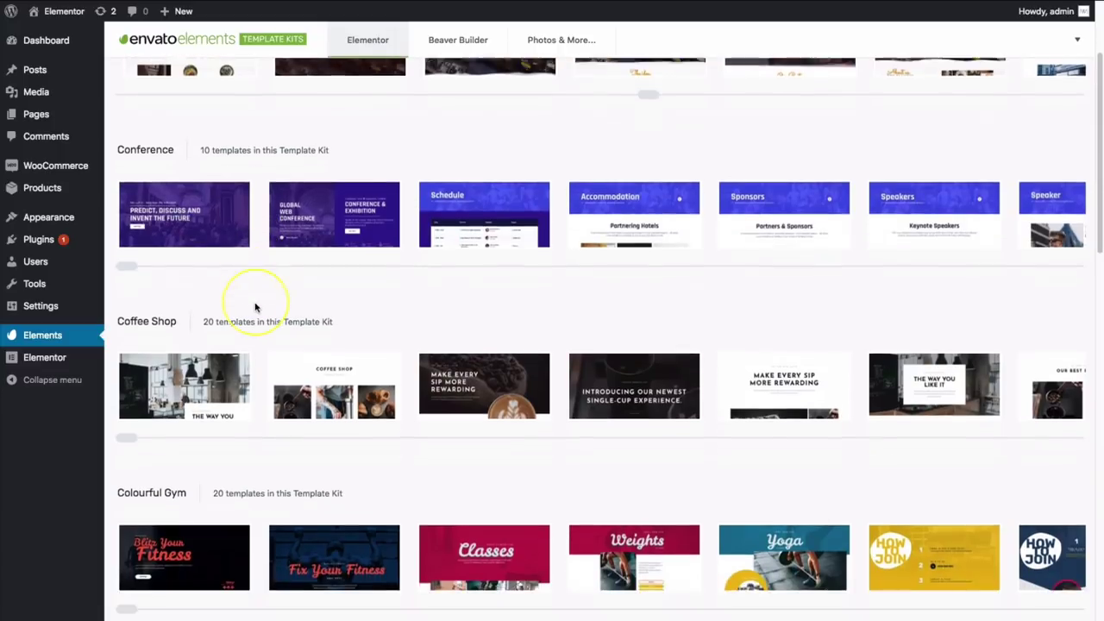
scroll(256, 306, "down", 1)
scroll(256, 307, "down", 1)
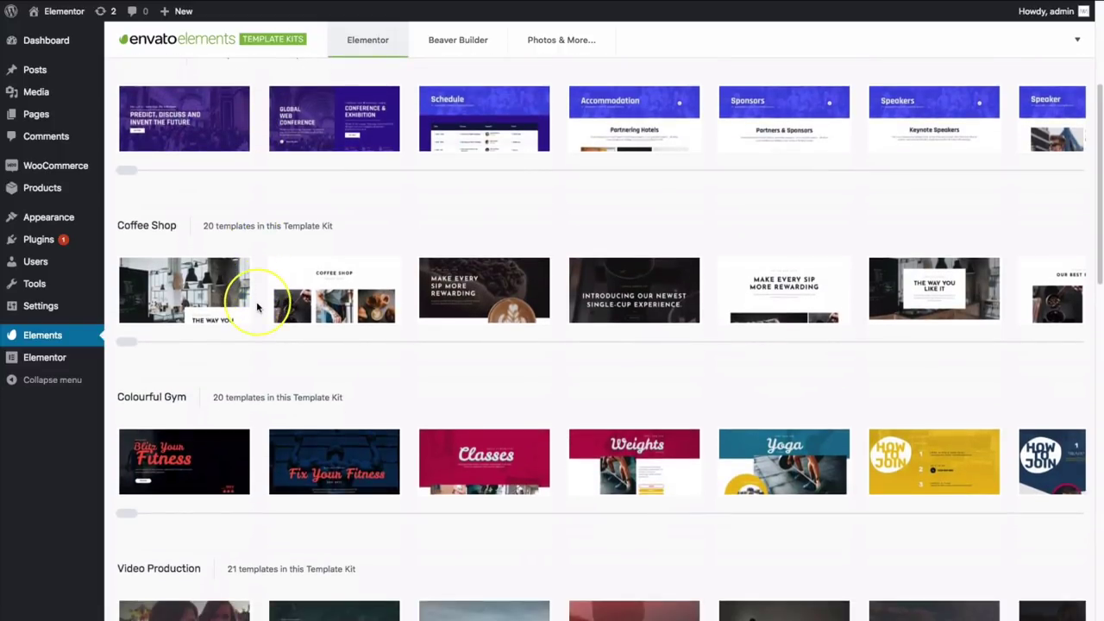
scroll(256, 306, "down", 2)
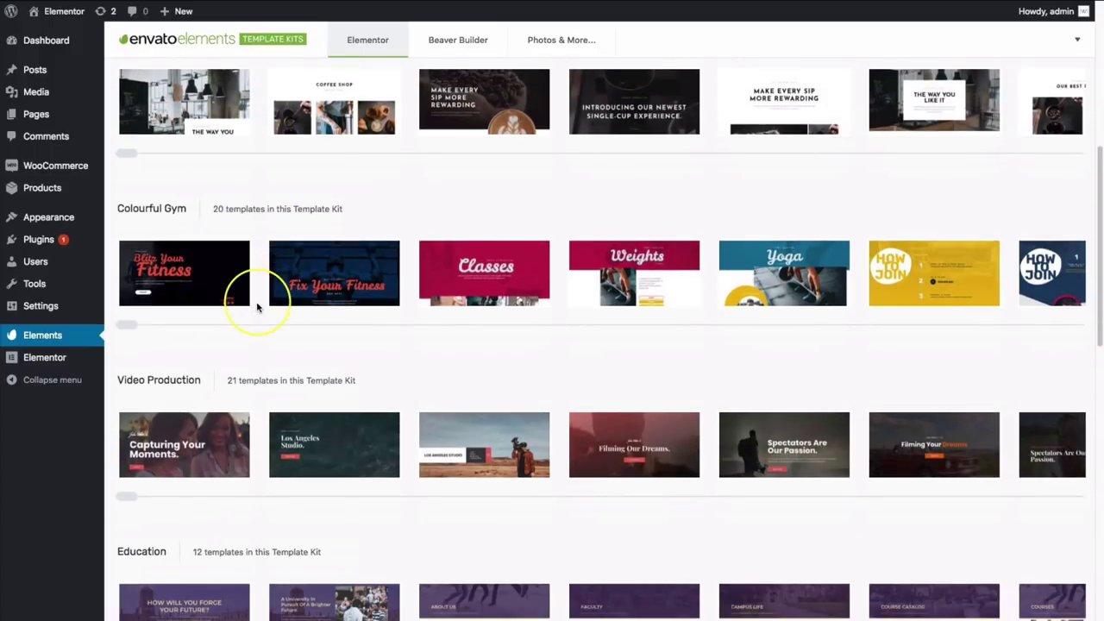